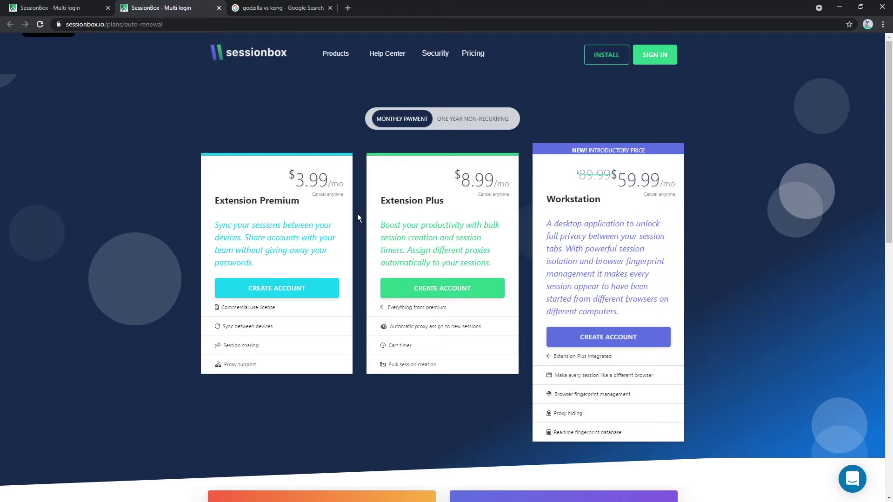
# Install the SessionBox extension from its Chrome Web Store listing via Add to Chrome
pyautogui.click(70, 8)
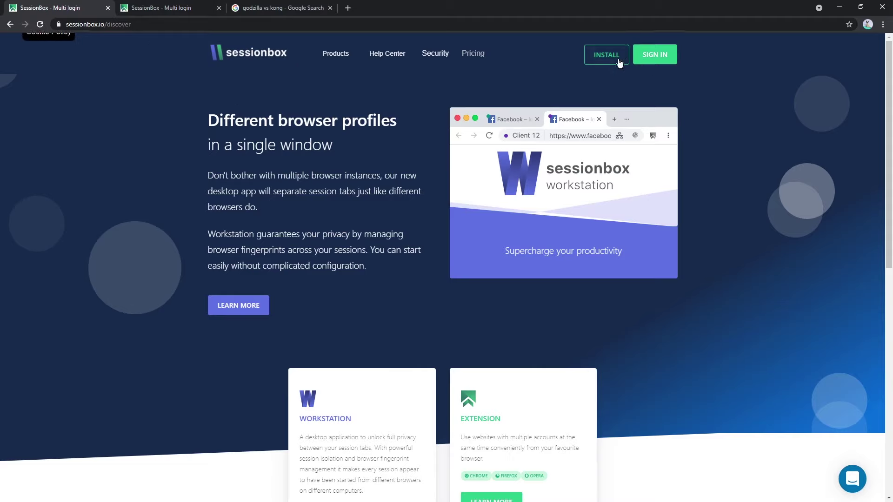
pyautogui.click(604, 54)
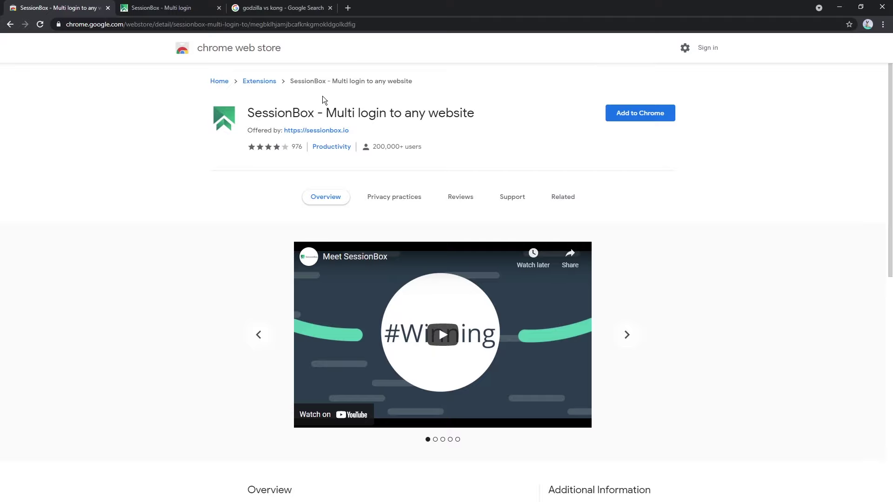
pyautogui.click(632, 115)
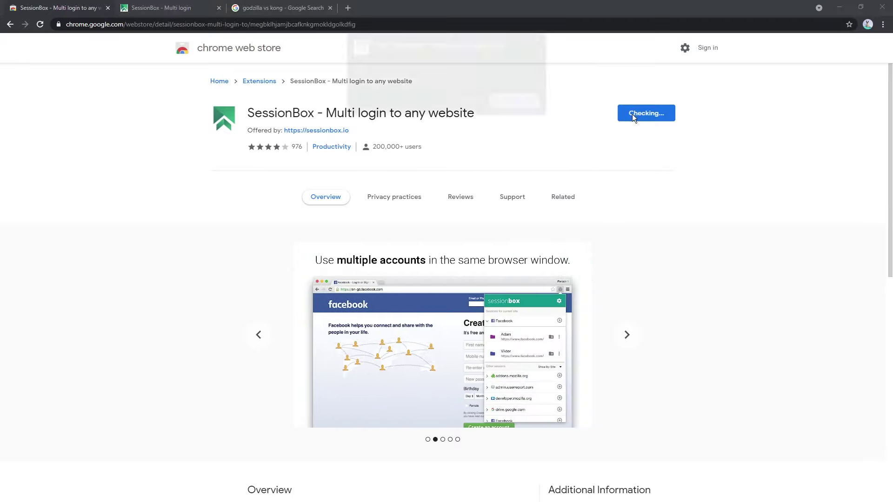
pyautogui.click(451, 105)
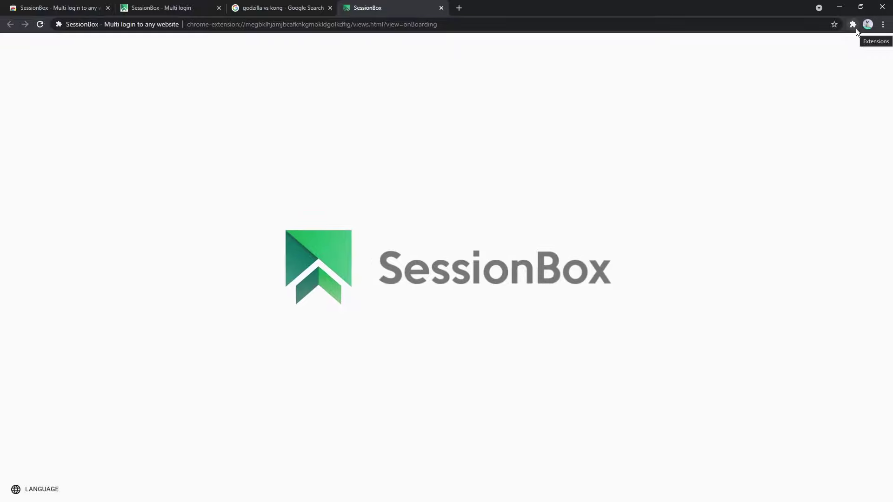
# Pin SessionBox to the Chrome toolbar, then start and skip the onboarding presentation
pyautogui.click(854, 24)
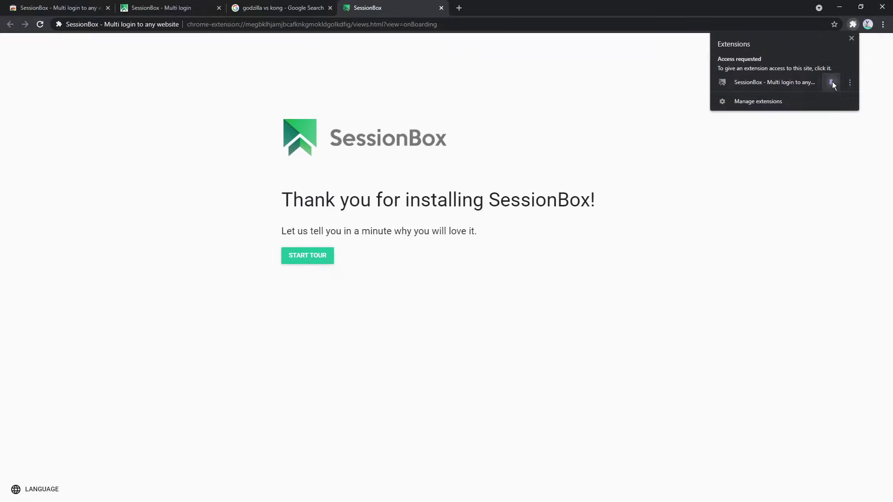
pyautogui.click(832, 82)
pyautogui.click(850, 21)
pyautogui.click(314, 261)
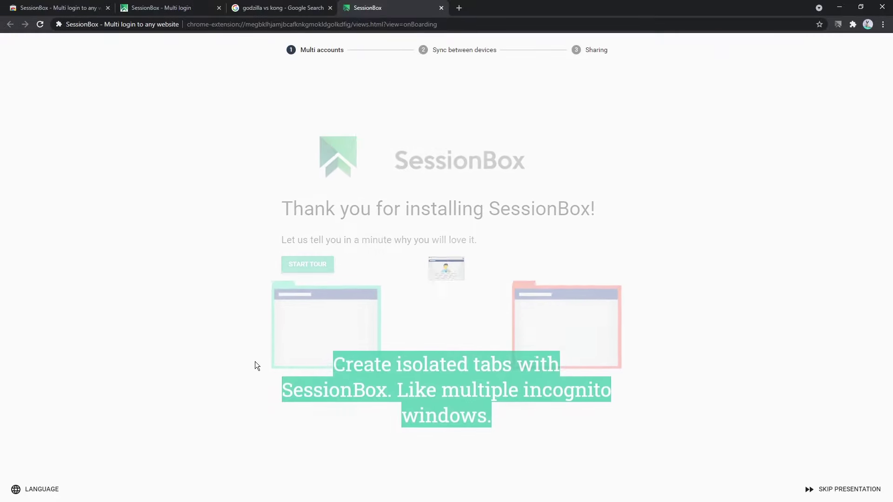
pyautogui.click(840, 497)
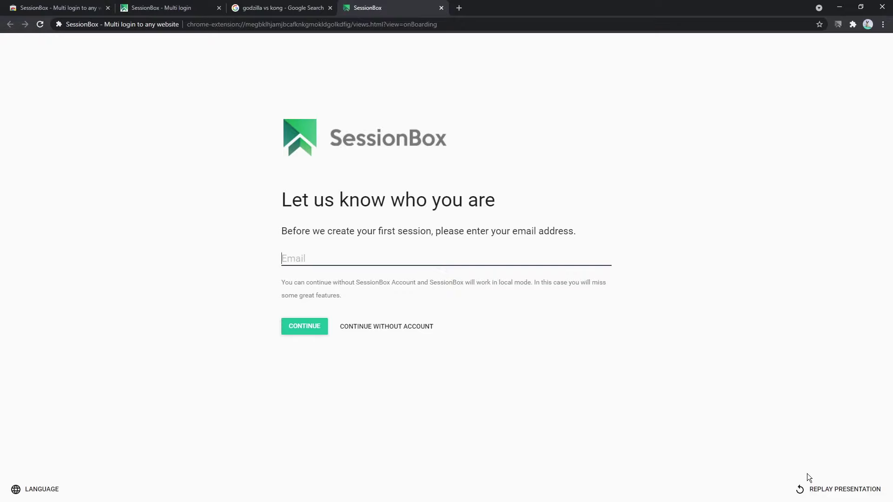
# Continue without a SessionBox account, dismiss both session tips, and reload the Discord login page
pyautogui.click(368, 325)
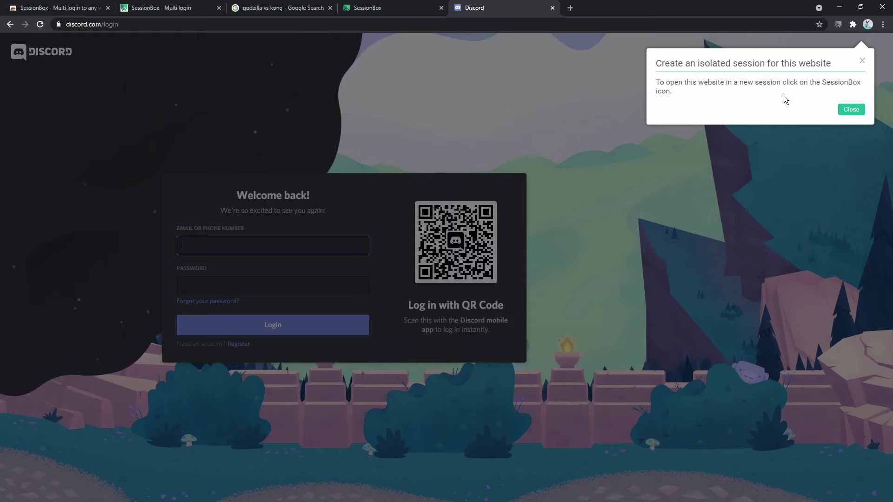
pyautogui.click(851, 110)
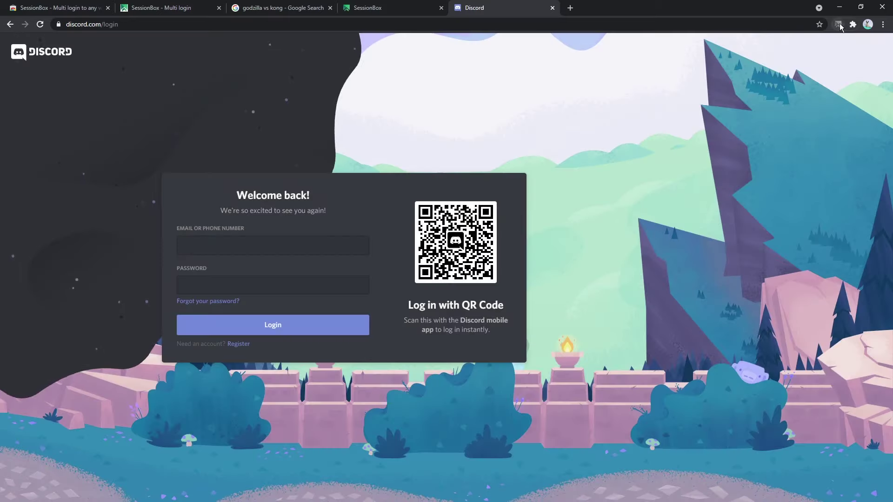
pyautogui.click(839, 24)
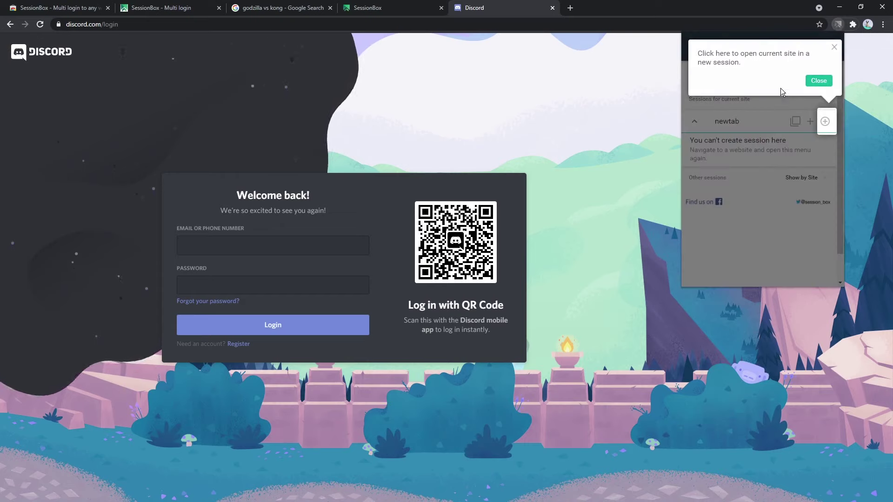
pyautogui.click(817, 84)
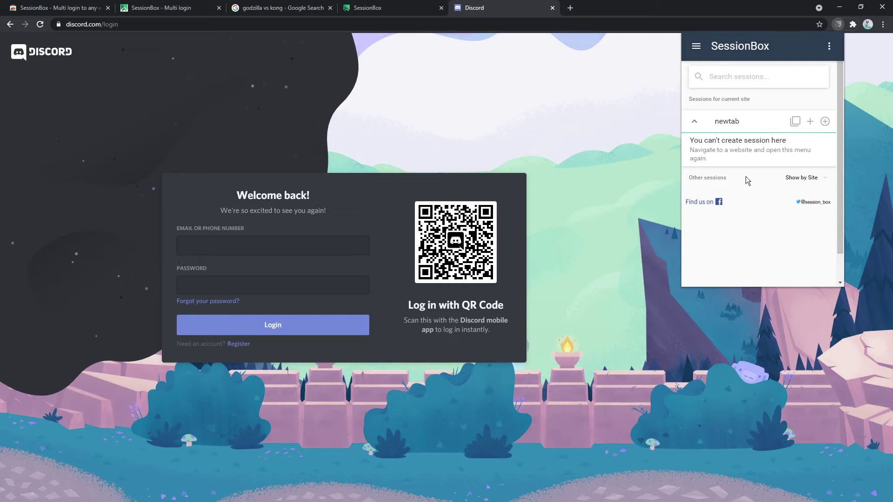
pyautogui.click(579, 104)
pyautogui.click(40, 25)
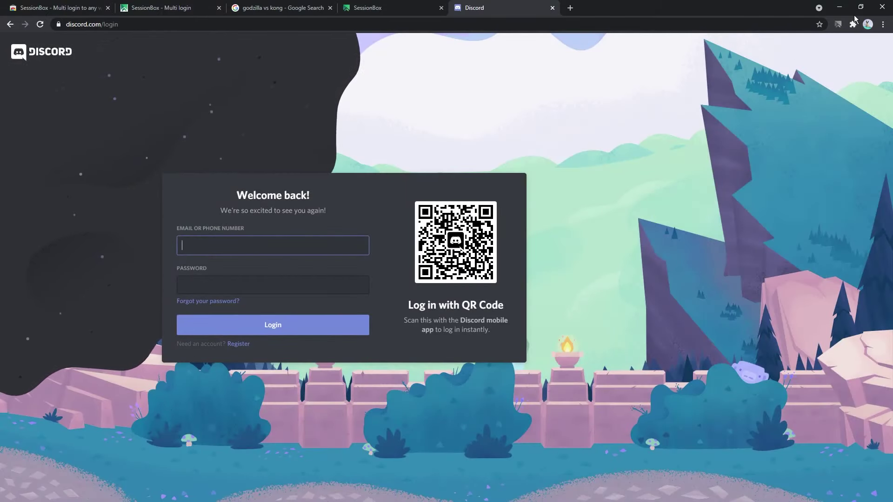
# Start a new stored discord.com session, 'My Session 1' in Group 1, and step through its tour tips
pyautogui.click(838, 24)
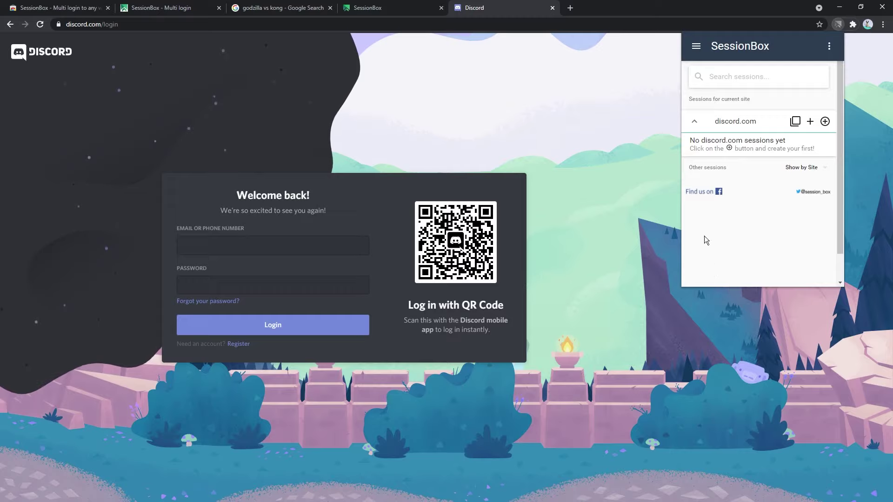
pyautogui.click(826, 121)
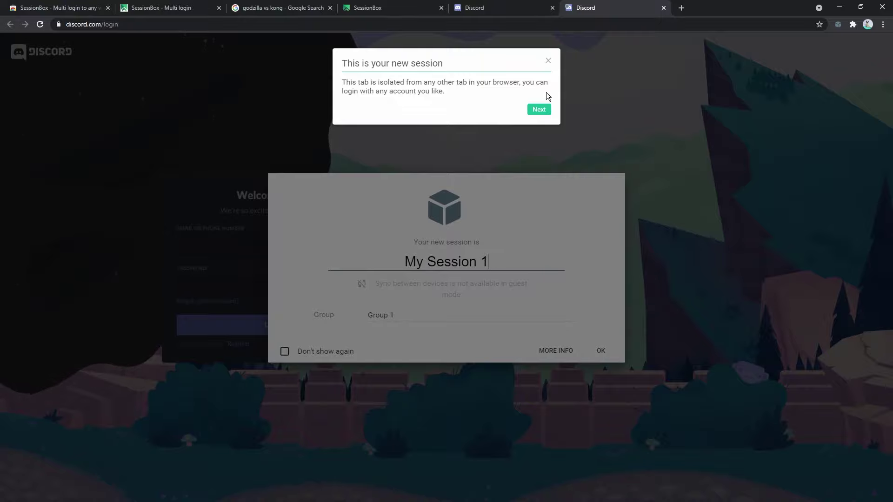
pyautogui.click(539, 110)
pyautogui.click(863, 90)
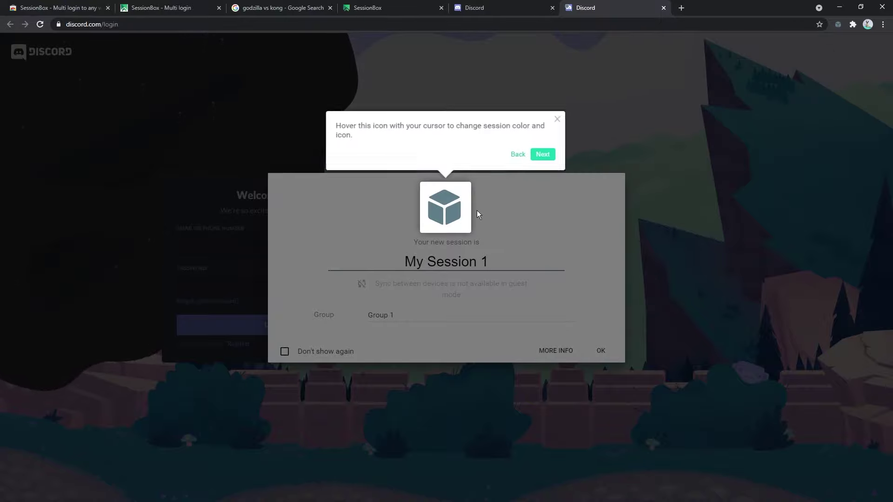
pyautogui.click(539, 156)
pyautogui.click(542, 223)
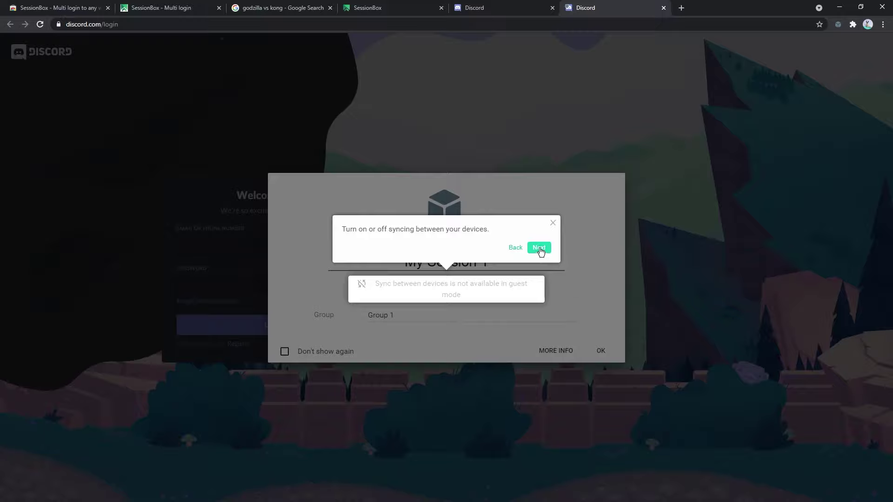
pyautogui.click(540, 248)
pyautogui.click(539, 271)
pyautogui.click(540, 143)
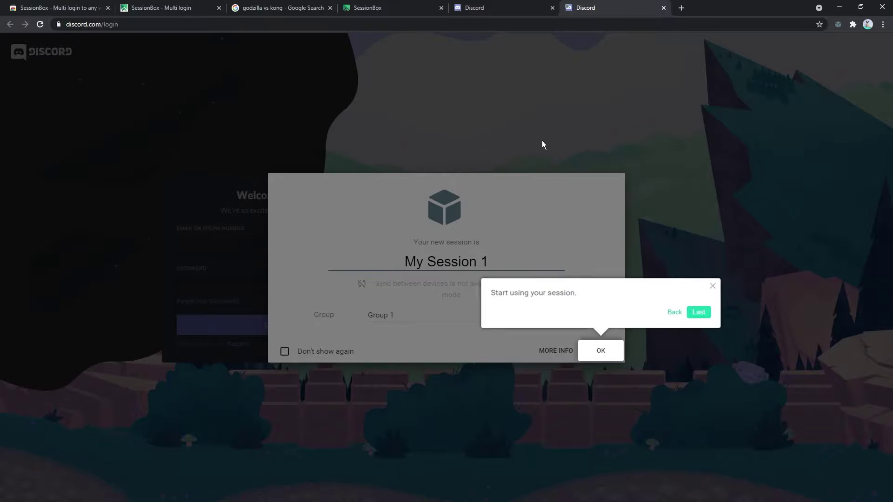
pyautogui.click(694, 312)
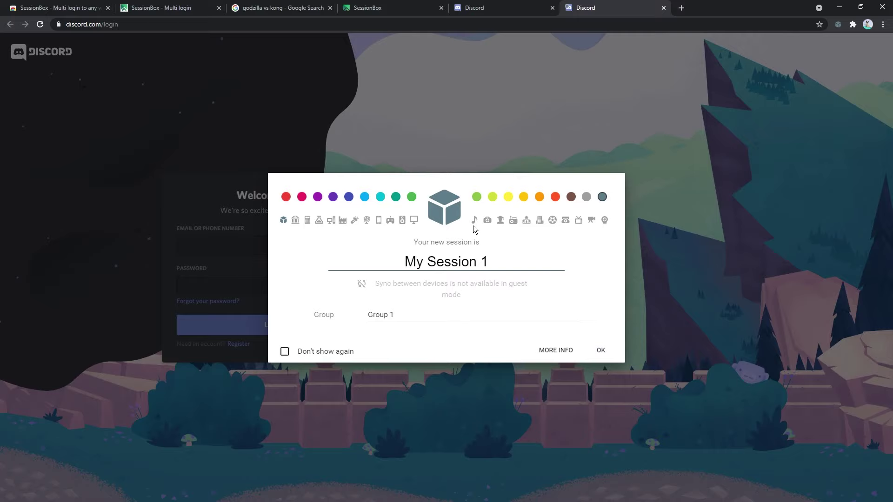
# Make the session red, name it 'Youtube account', replace Group 1 with a Discord group, and save
pyautogui.click(286, 197)
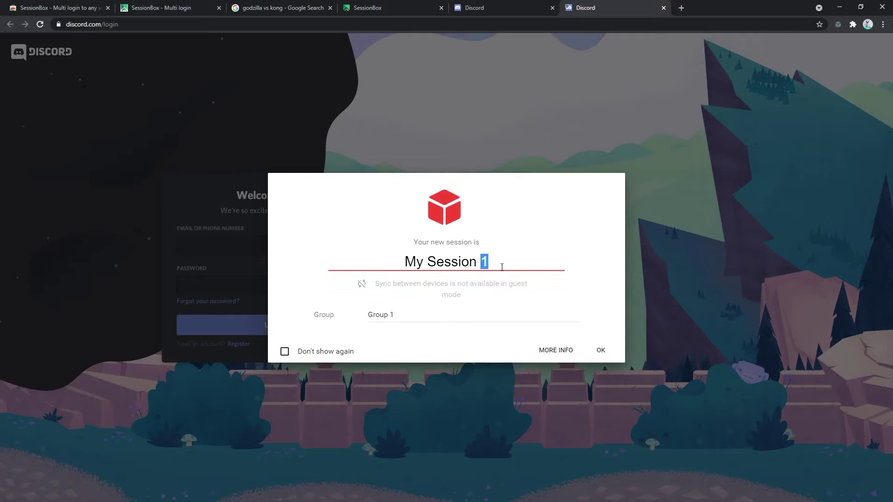
pyautogui.tripleClick(501, 267)
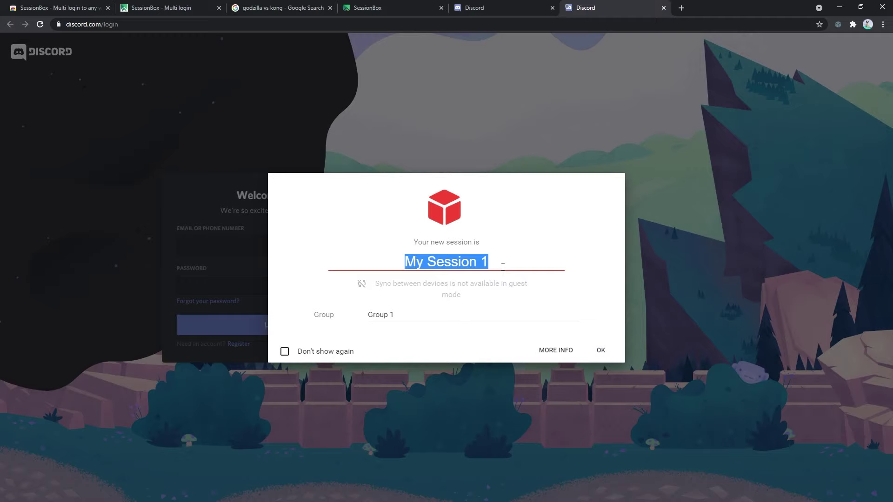
pyautogui.write('Youtub')
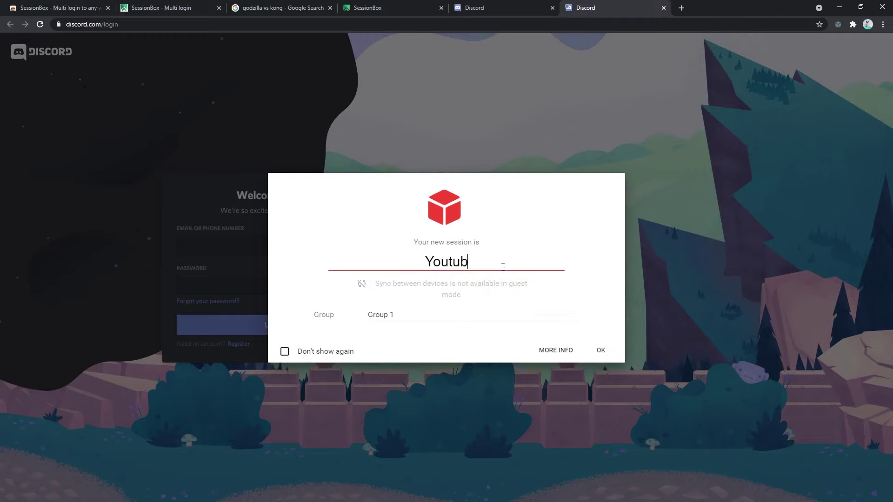
pyautogui.write('e account')
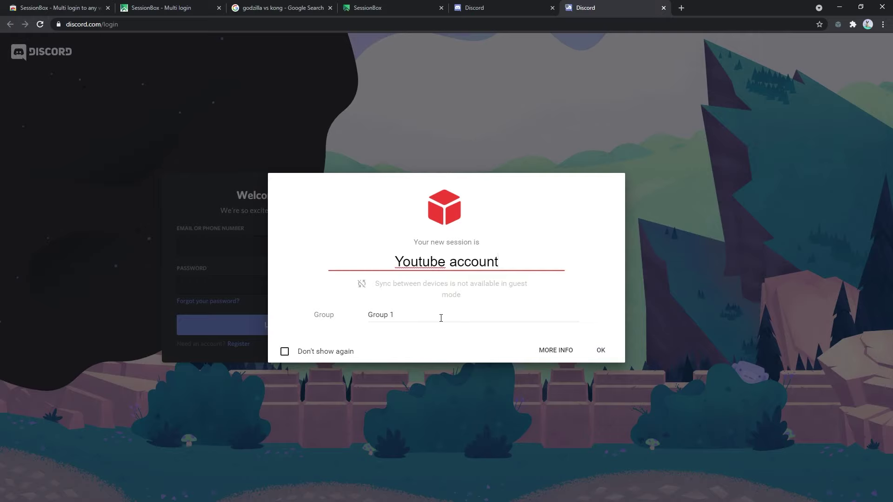
pyautogui.click(441, 318)
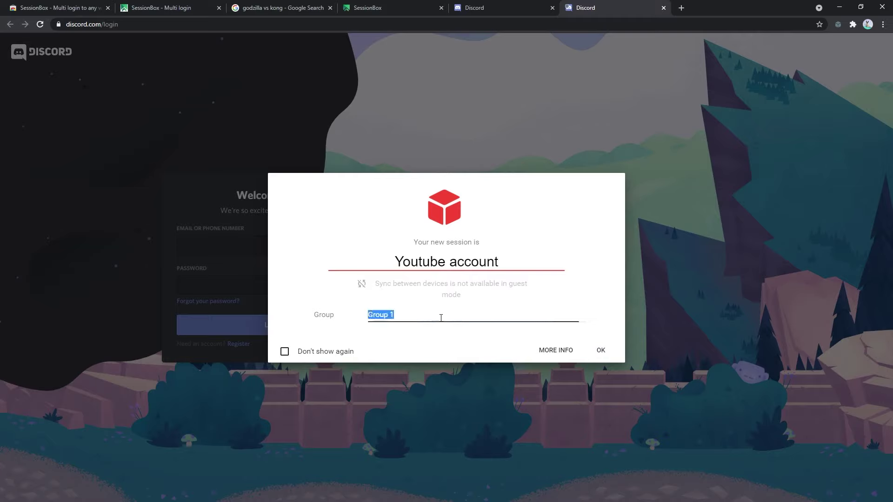
pyautogui.write('Discords')
pyautogui.click(592, 350)
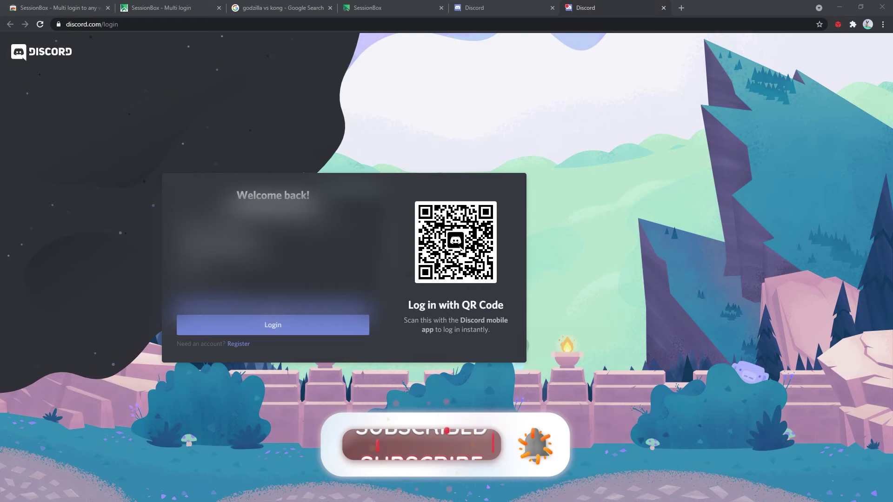
# Log in to the Discord account in the red session and pass the hCaptcha check
pyautogui.click(283, 324)
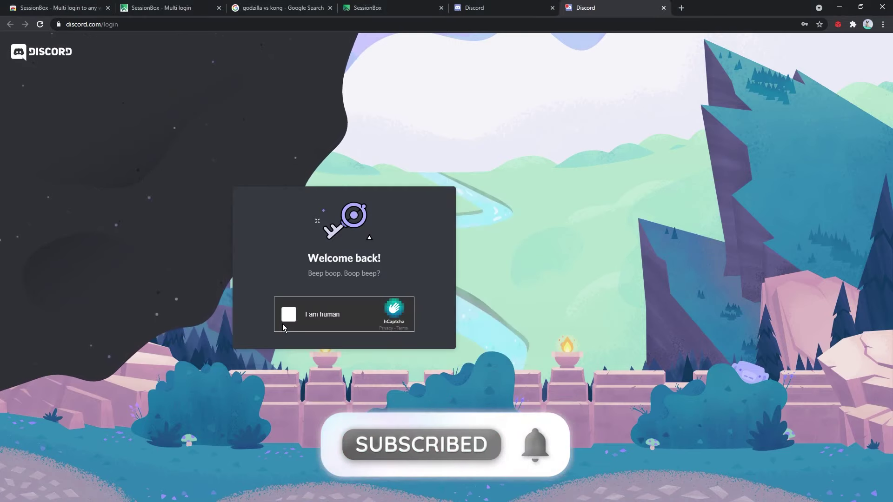
pyautogui.click(286, 316)
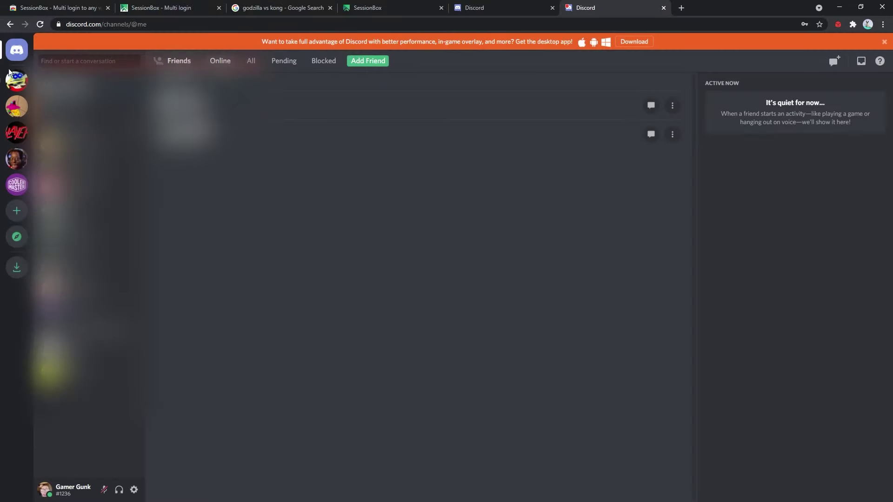
# Open the Cooler Master server, then dismiss SessionBox's What's new notice and accept the updated terms
pyautogui.click(18, 189)
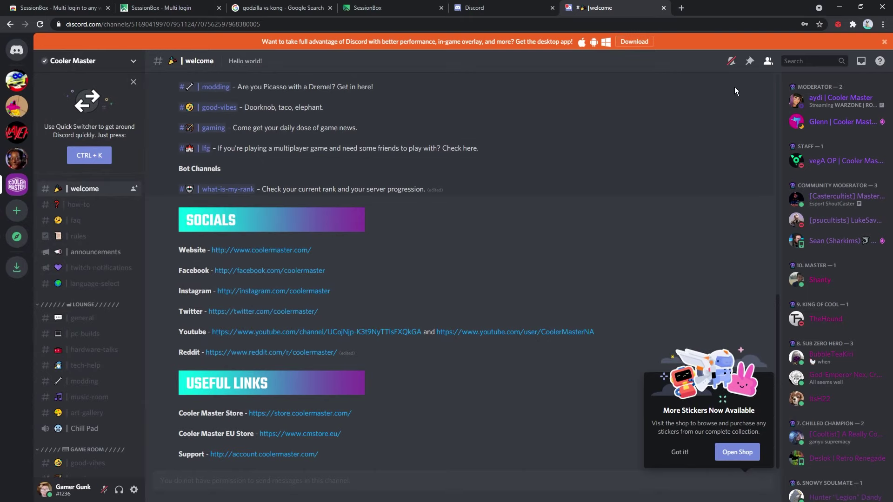
pyautogui.click(837, 26)
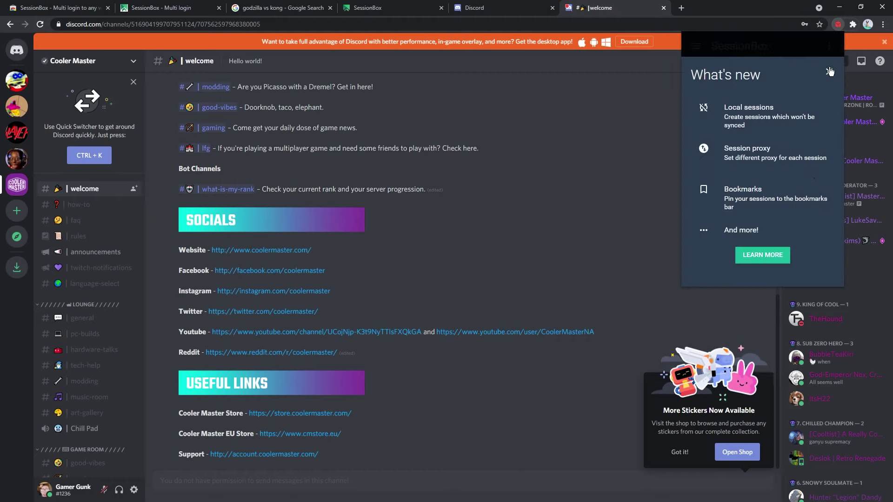
pyautogui.click(830, 71)
pyautogui.click(796, 227)
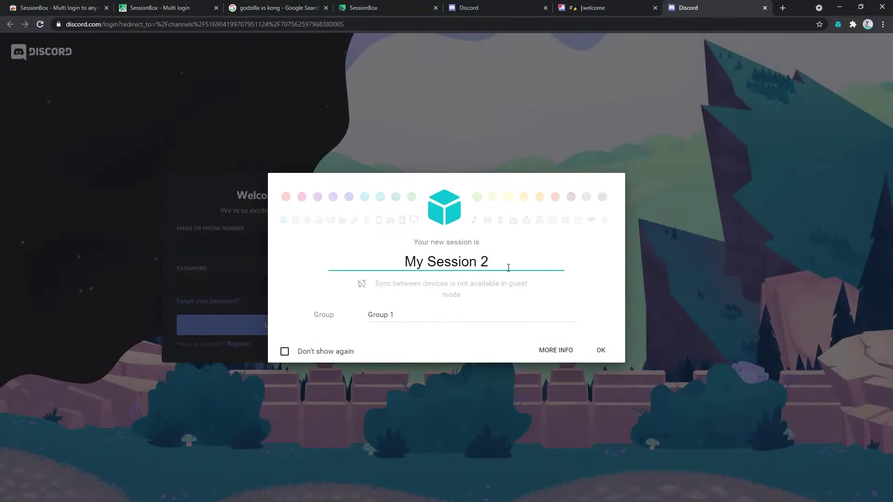
# Rename the new session to 'Alt account' and file it in the existing Discords group
pyautogui.tripleClick(503, 263)
pyautogui.write('Alt')
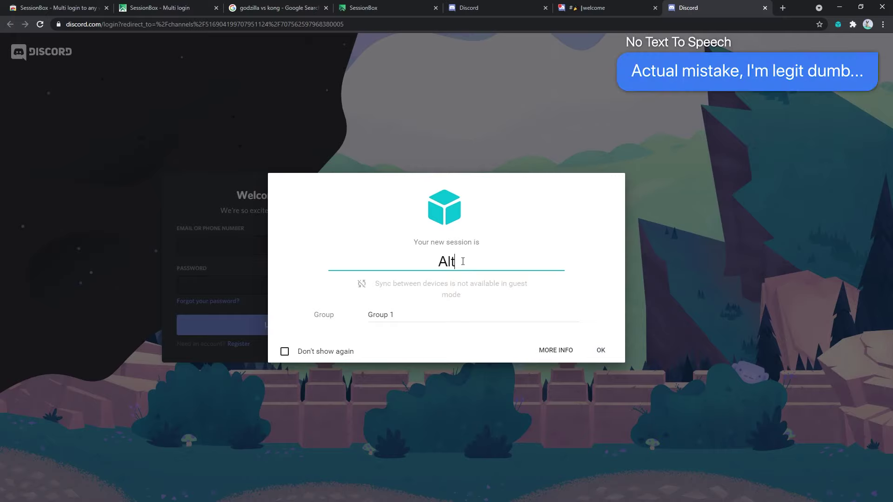
pyautogui.write('account')
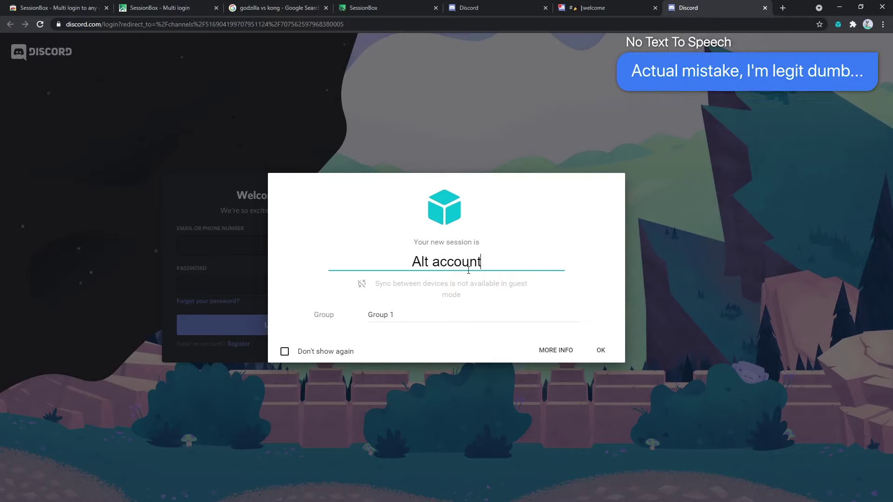
pyautogui.doubleClick(417, 317)
pyautogui.hotkey('ctrl', 'a')
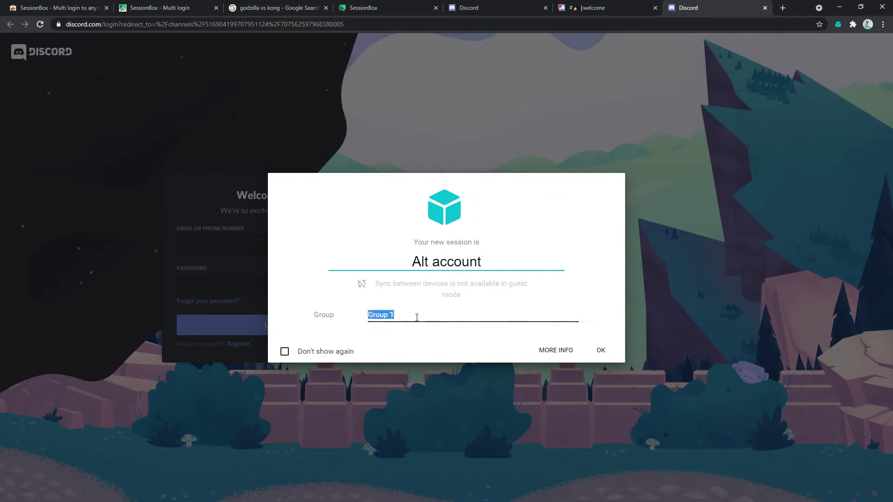
pyautogui.press('BackSpace')
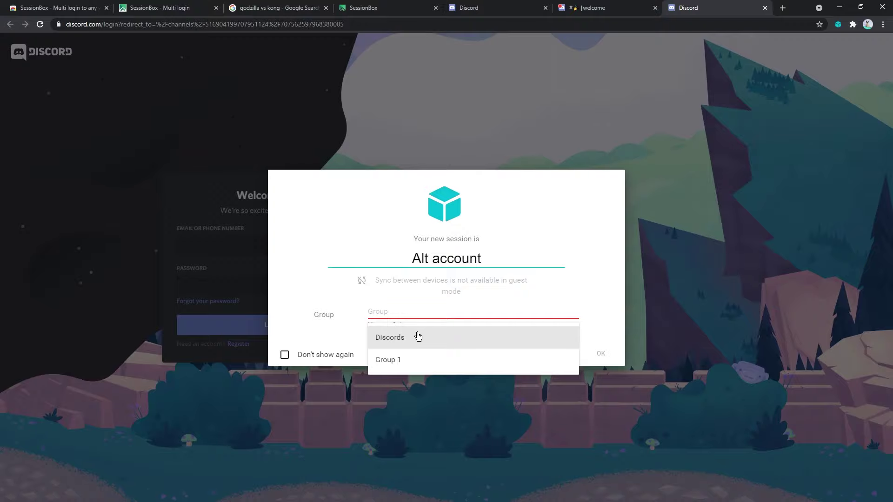
pyautogui.click(418, 337)
pyautogui.click(600, 352)
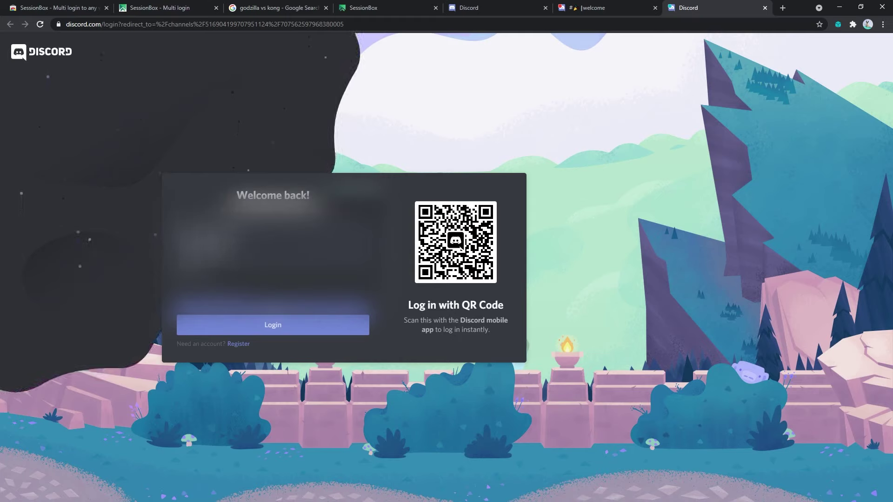
# Sign in to the alt Discord account in the third session tab
pyautogui.click(362, 284)
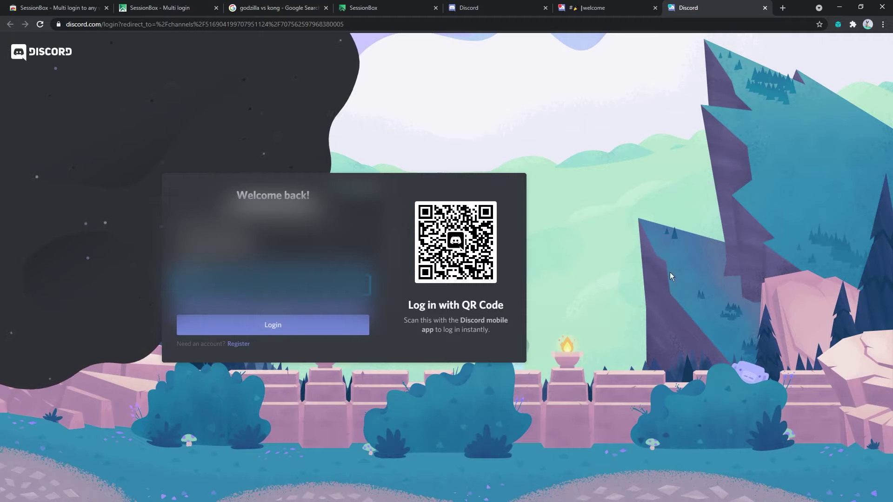
pyautogui.click(306, 326)
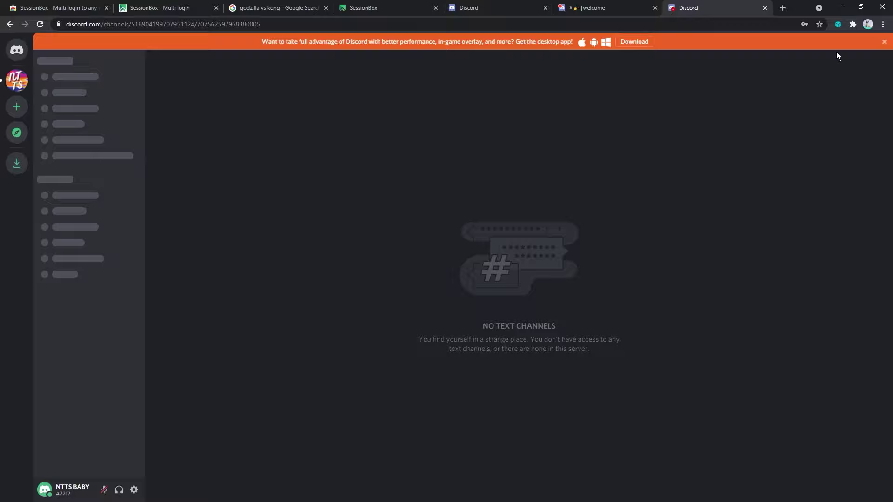
pyautogui.click(839, 25)
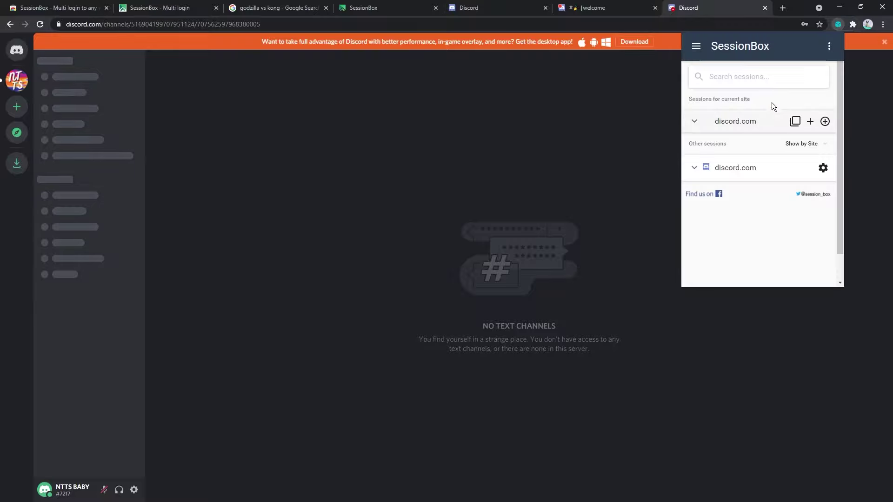
# Create a new stored Discord session named 'ACTUAL YT ACCOUNT' in the Discords group
pyautogui.click(825, 122)
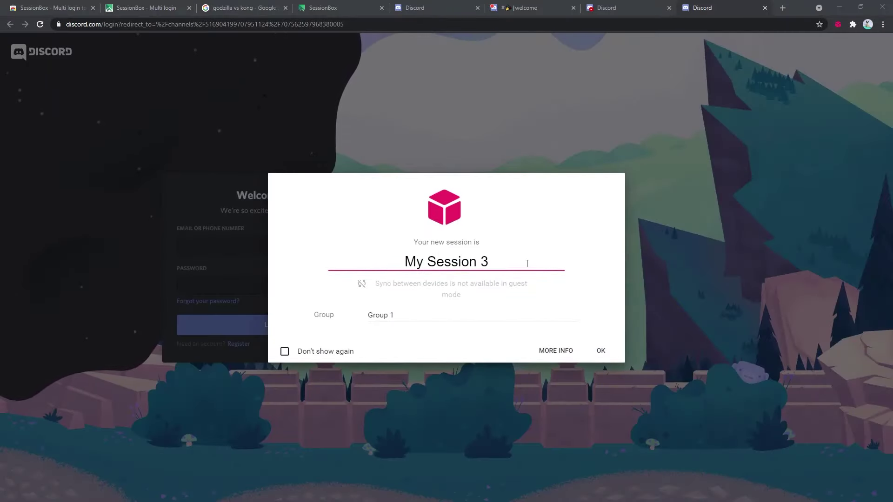
pyautogui.tripleClick(524, 262)
pyautogui.press('BackSpace')
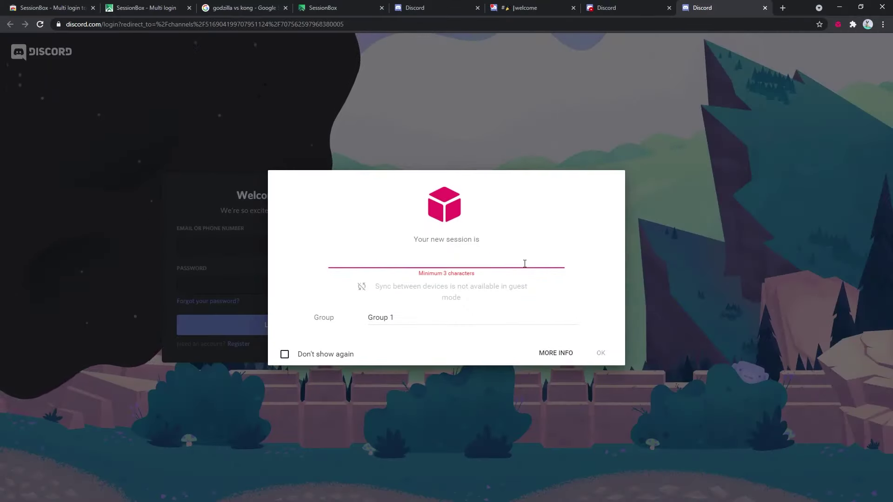
pyautogui.write('ACTUAL YT ACCOUNT')
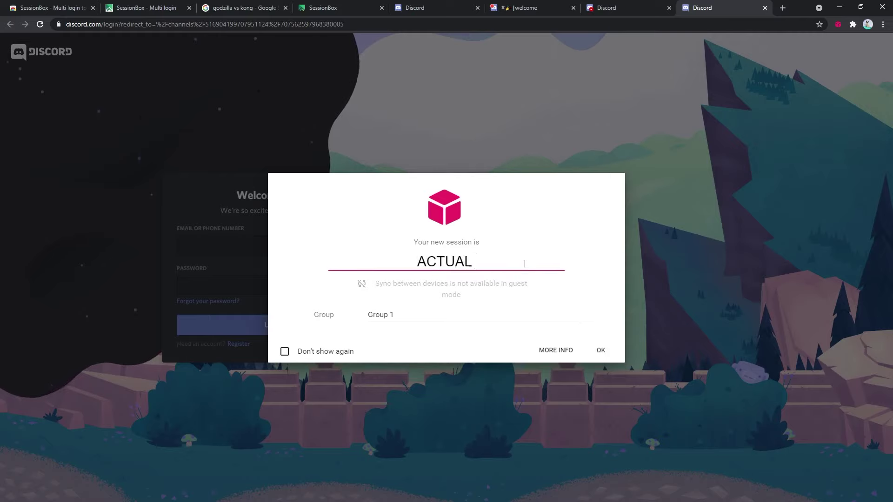
pyautogui.tripleClick(406, 324)
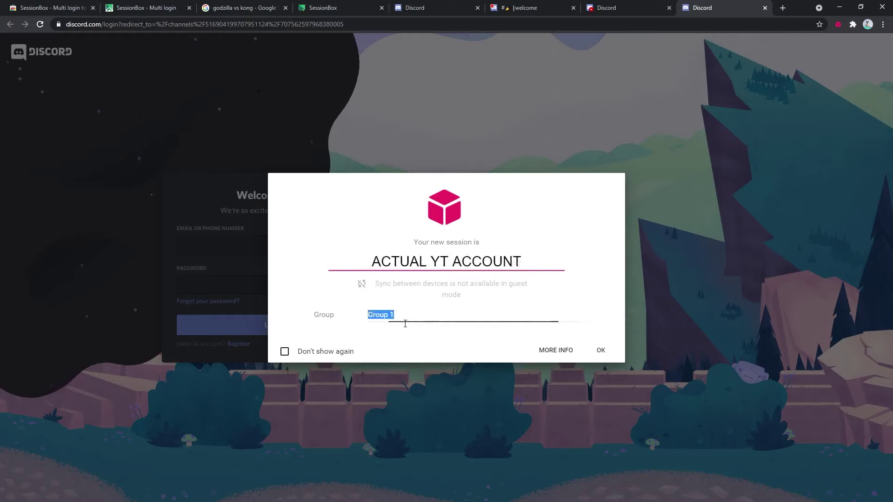
pyautogui.press('BackSpace')
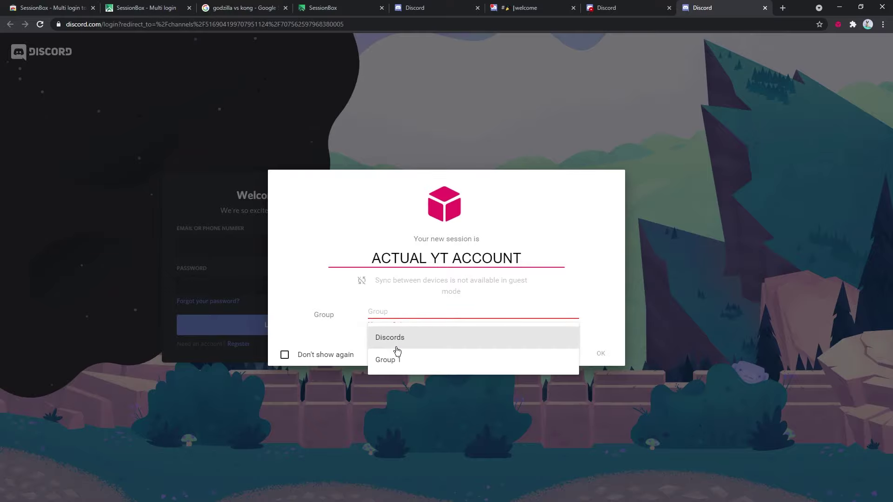
pyautogui.click(396, 348)
pyautogui.click(600, 350)
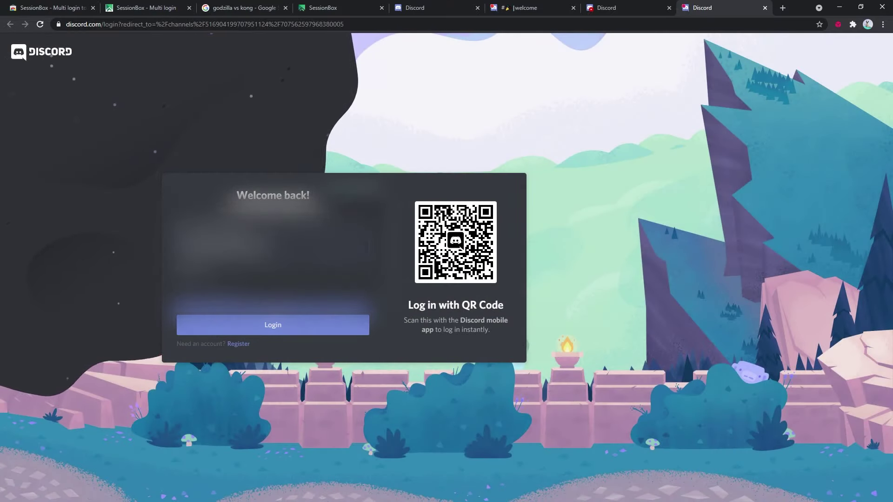
# Log in to the third Discord account and submit its two-factor authentication code
pyautogui.click(264, 326)
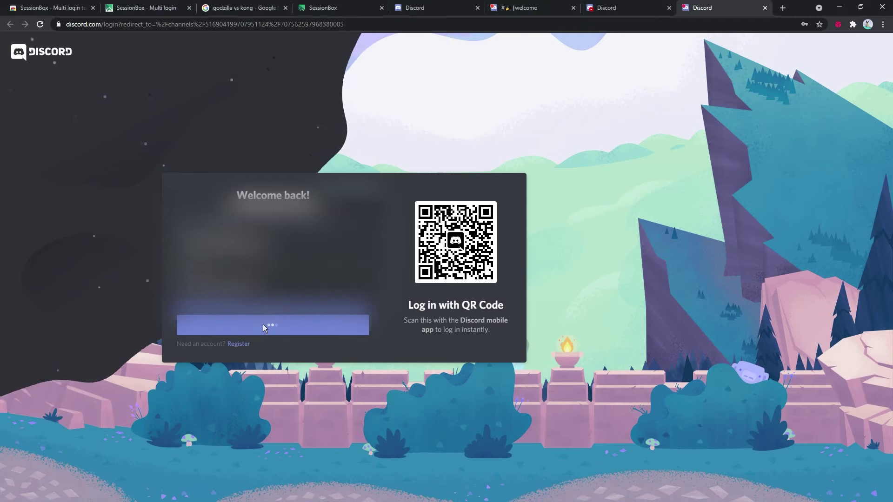
pyautogui.click(283, 314)
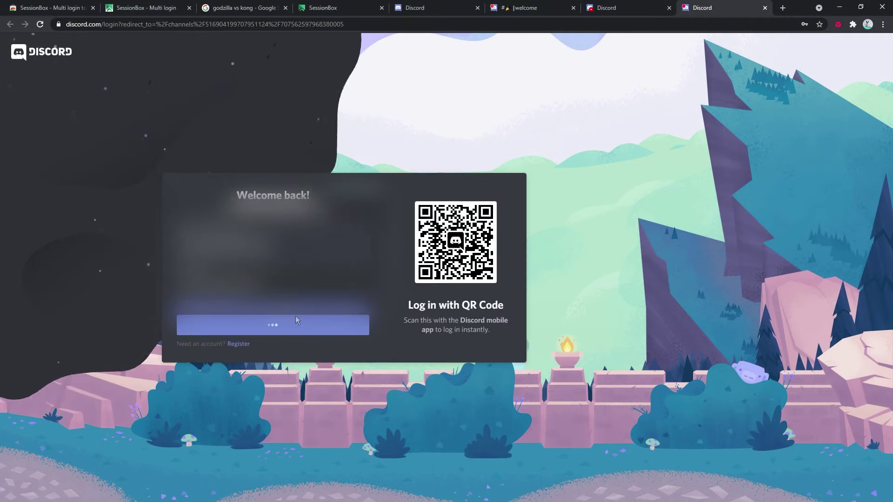
pyautogui.click(295, 319)
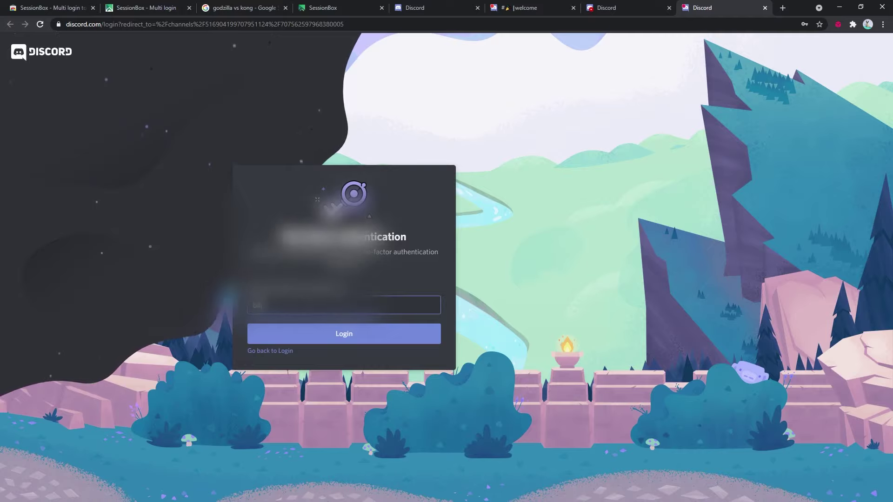
pyautogui.press('Return')
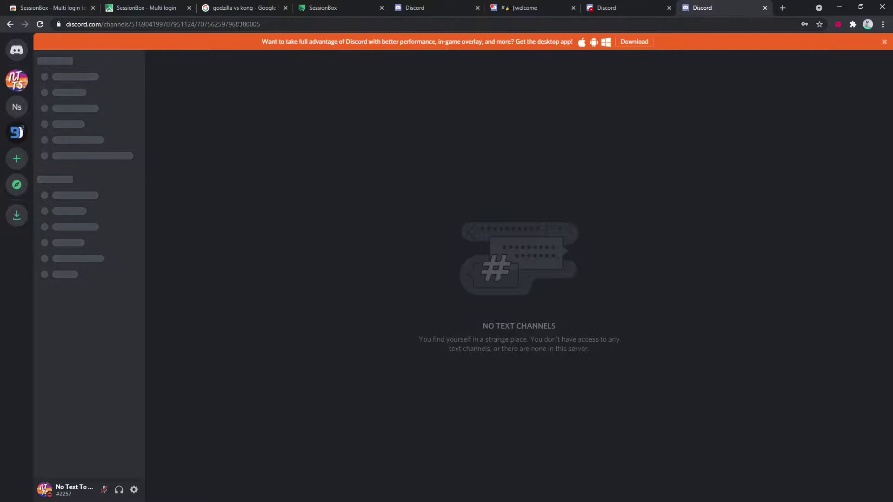
# Close the five leftover Discord tabs
pyautogui.click(93, 7)
pyautogui.click(93, 8)
pyautogui.click(93, 8)
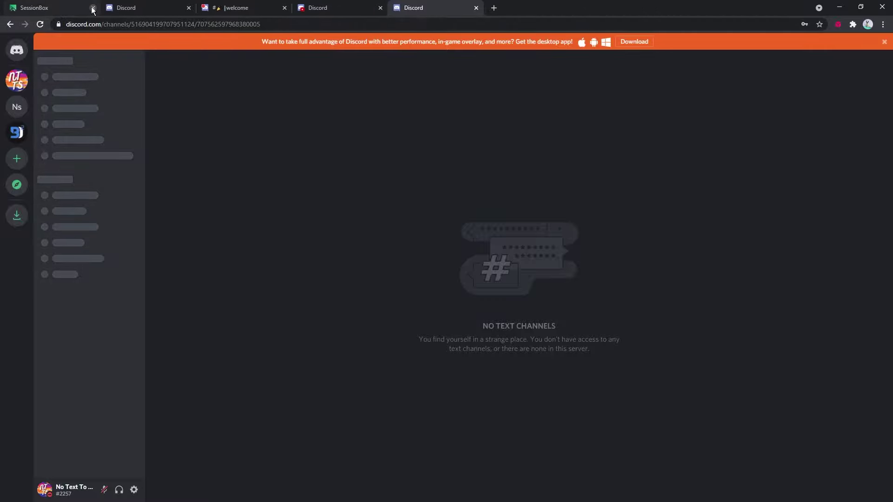
pyautogui.click(93, 8)
pyautogui.click(93, 8)
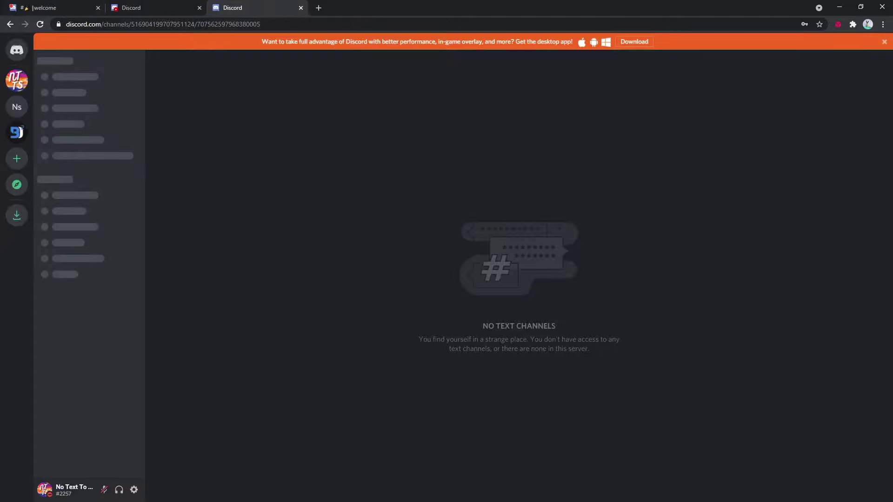
# List SessionBox sessions by site and expand discord.com to show its three accounts
pyautogui.click(838, 23)
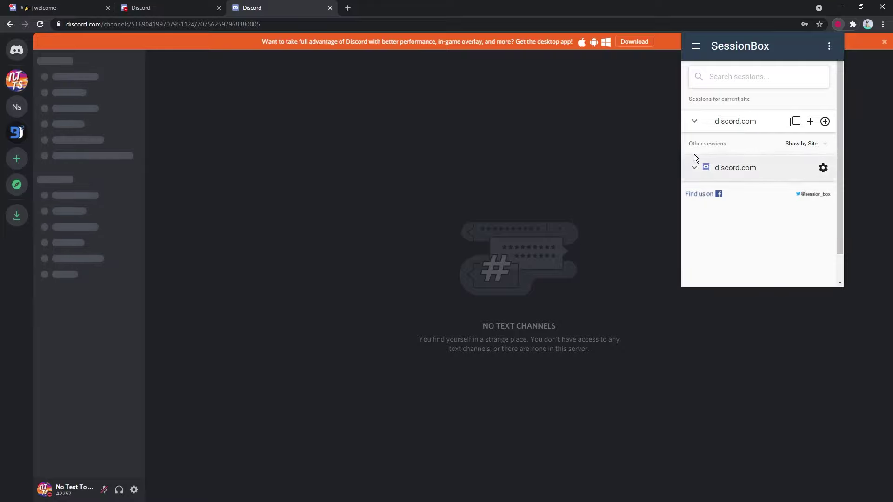
pyautogui.click(815, 147)
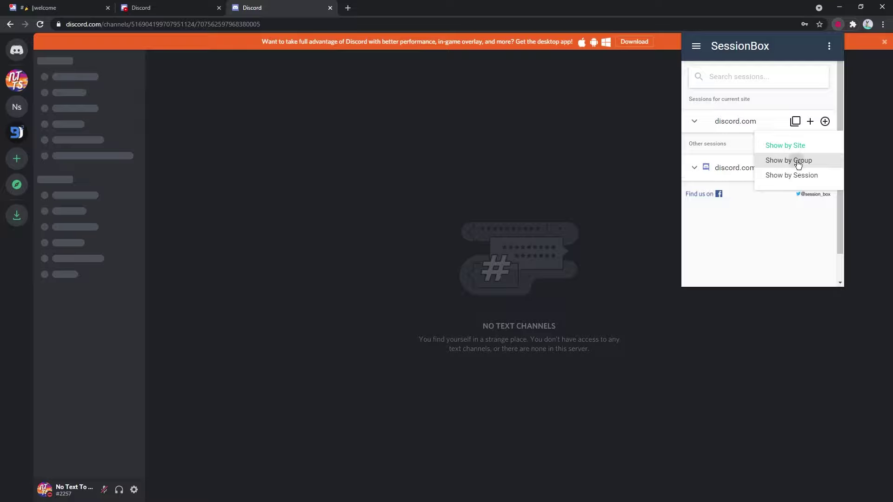
pyautogui.click(799, 163)
pyautogui.click(709, 167)
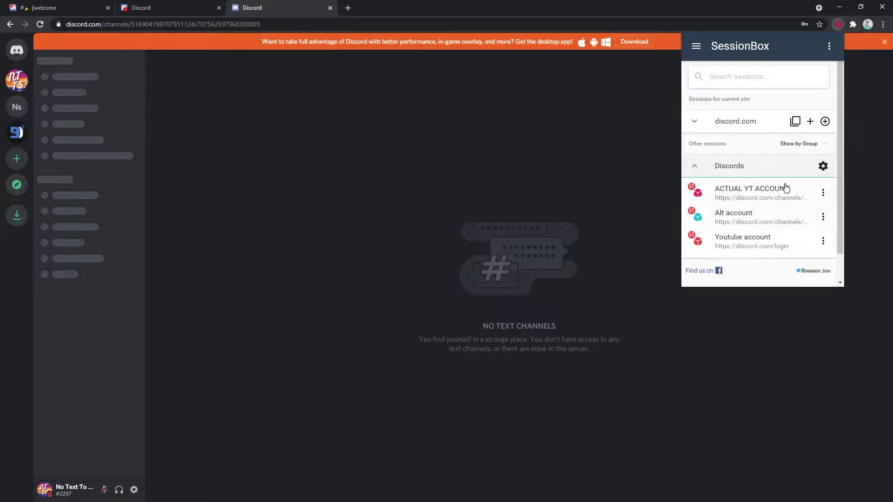
pyautogui.click(815, 147)
pyautogui.click(791, 145)
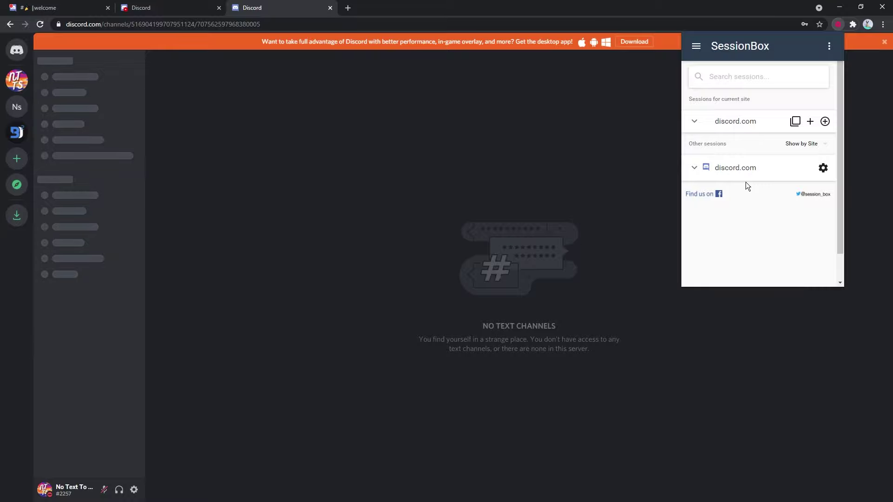
pyautogui.click(748, 169)
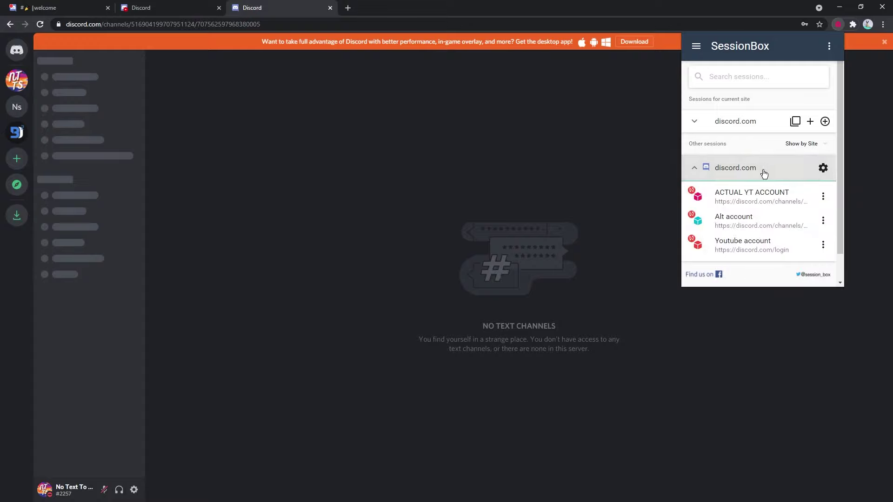
# Rename the Youtube account session to 'Main account', colour it purple, and save
pyautogui.click(823, 245)
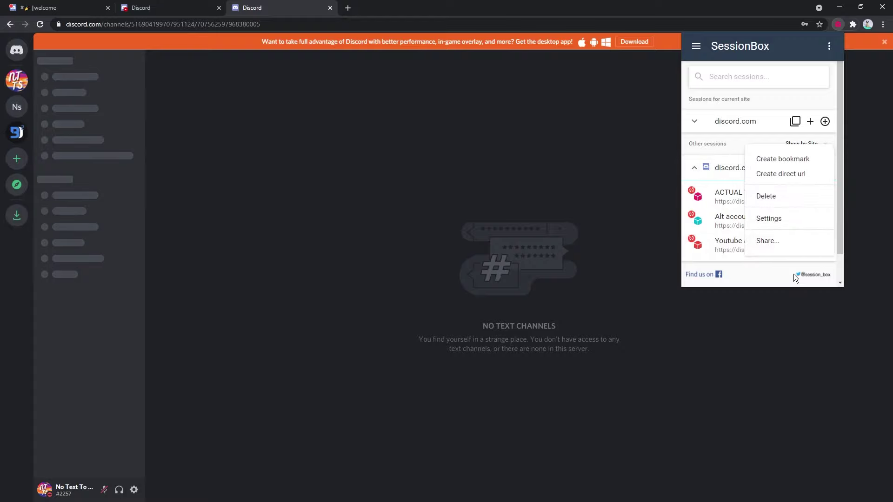
pyautogui.click(773, 218)
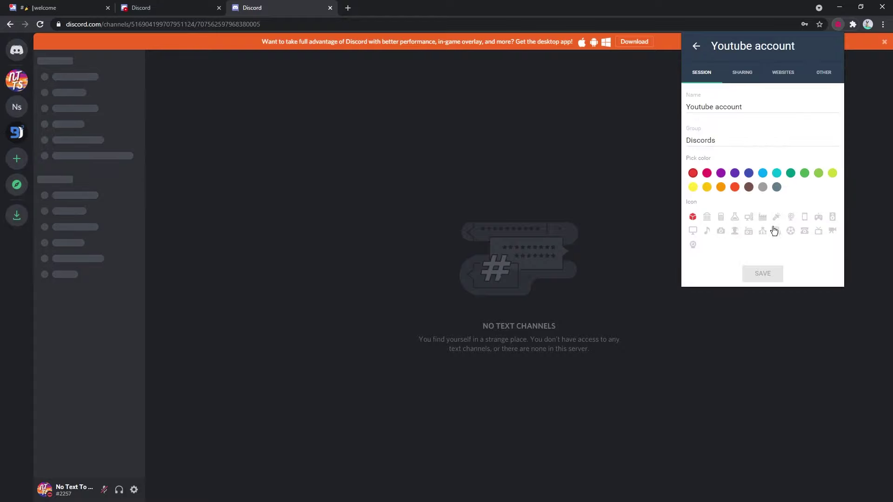
pyautogui.tripleClick(753, 106)
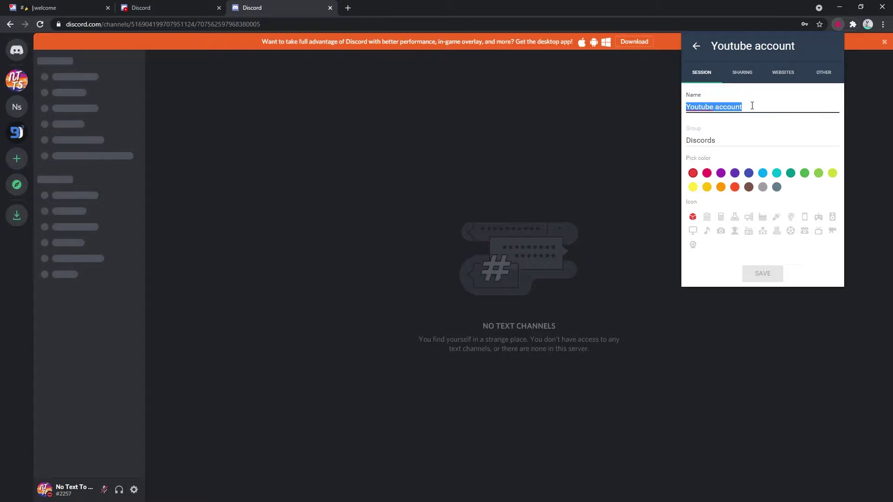
pyautogui.write('Main')
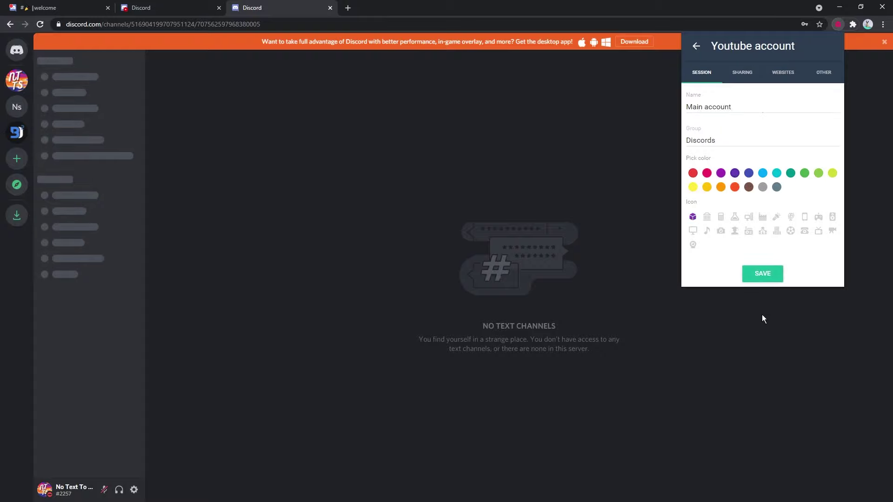
pyautogui.click(763, 277)
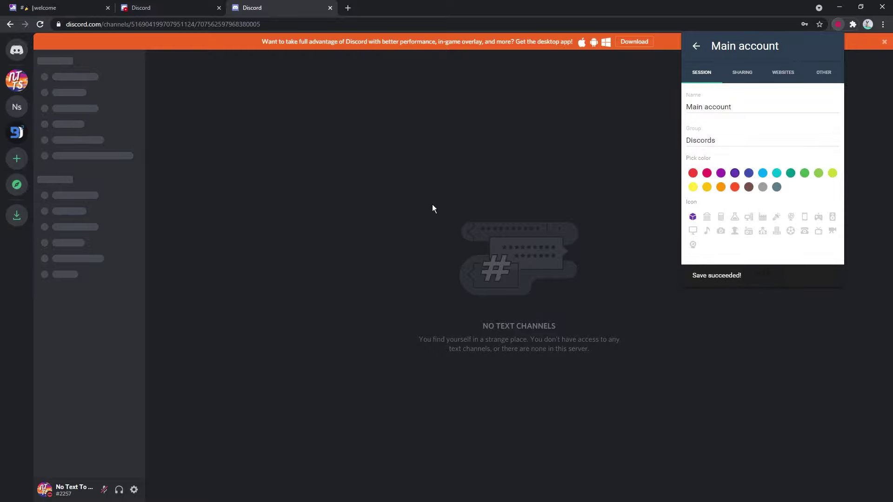
pyautogui.click(51, 6)
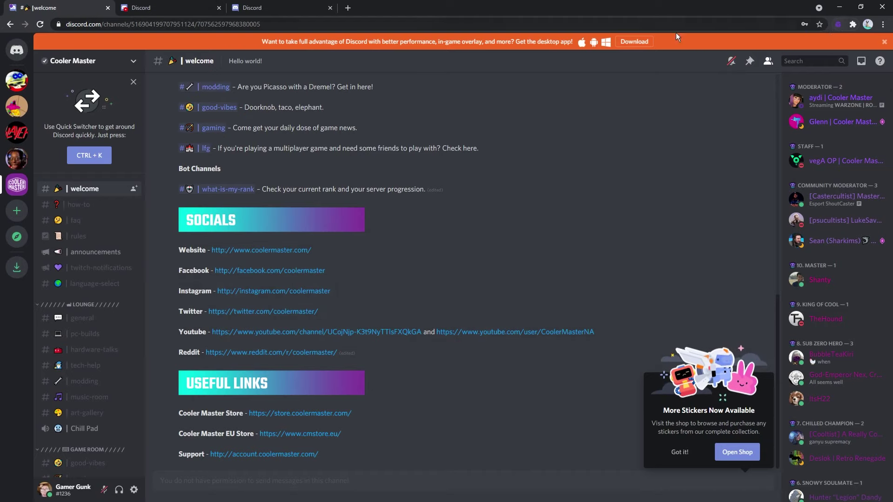
# Search Google for 'godzilla vs kong' in a new tab
pyautogui.click(348, 8)
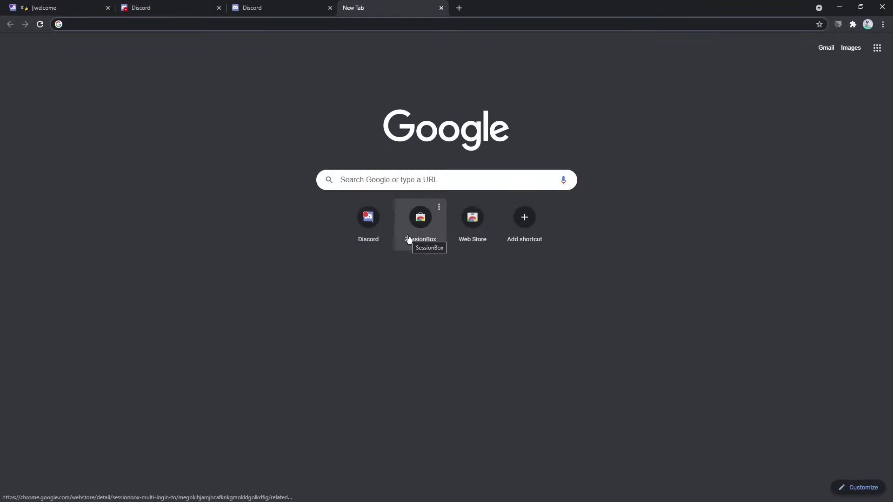
pyautogui.click(400, 181)
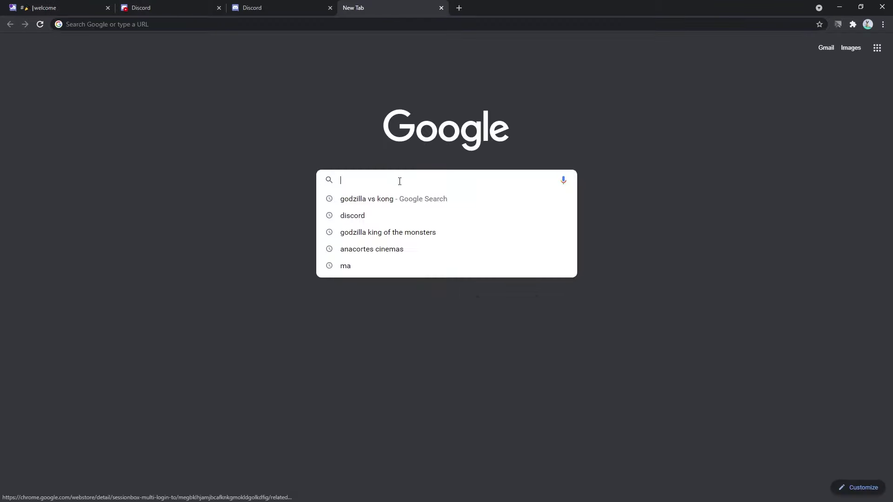
pyautogui.click(375, 197)
# Close the #welcome tab and both Discord tabs
pyautogui.click(108, 7)
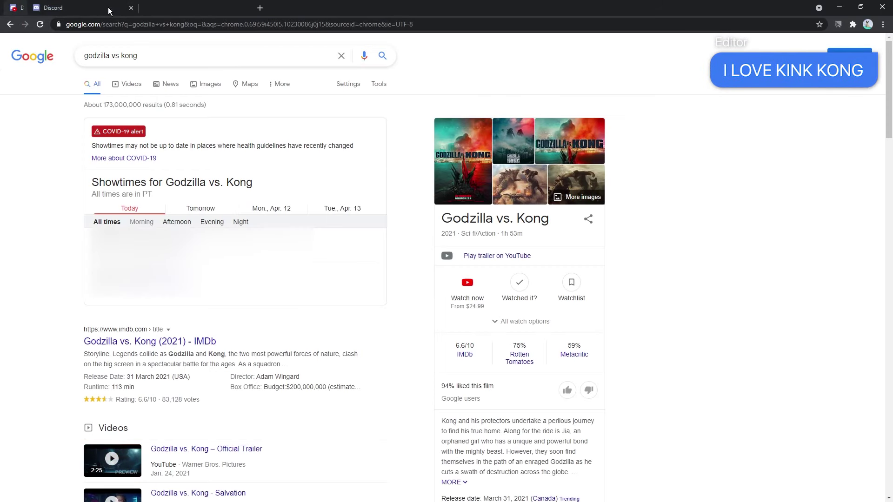
pyautogui.click(108, 7)
pyautogui.click(108, 7)
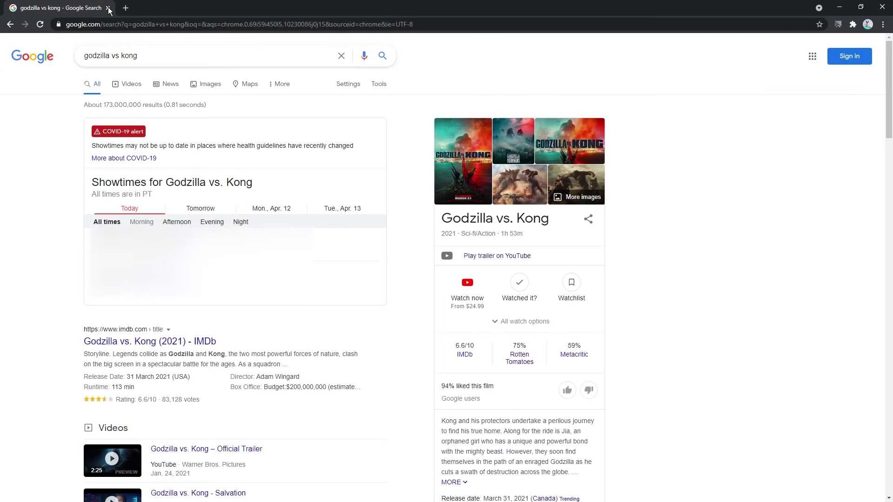
# Switch the SessionBox session list to show sessions by group
pyautogui.click(837, 26)
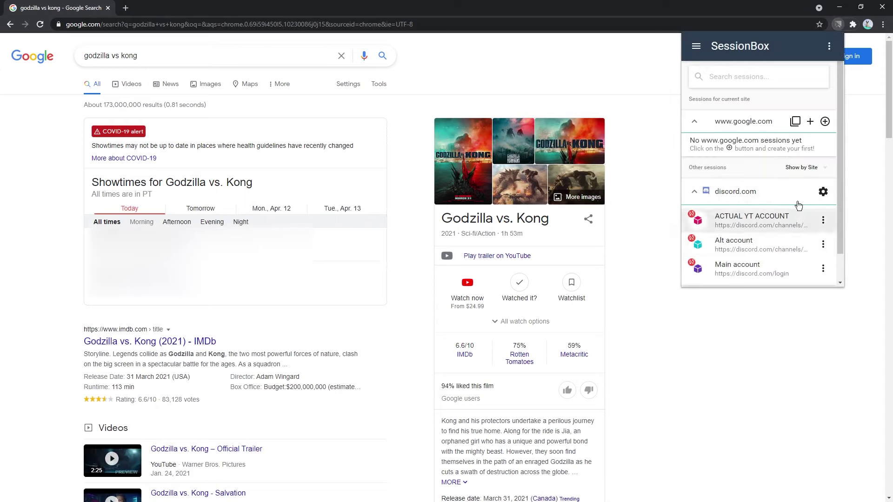
pyautogui.click(811, 172)
pyautogui.click(788, 186)
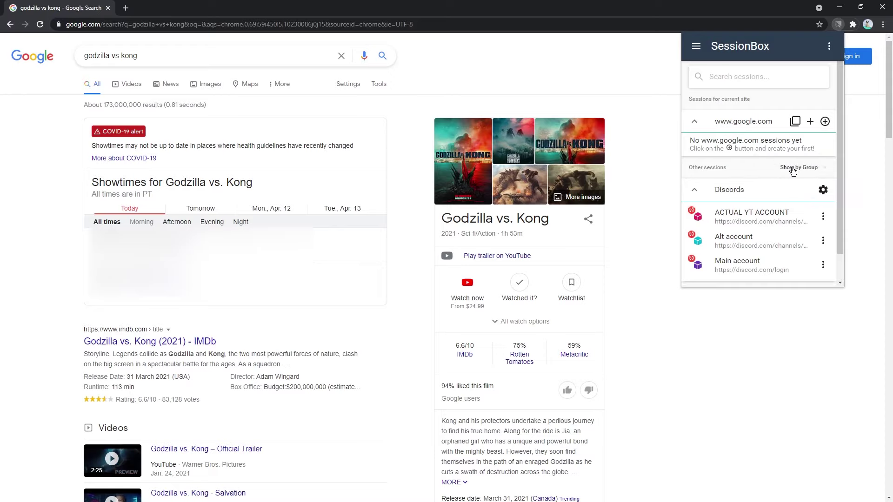
# Open all three sessions in the Discords group as separate tabs
pyautogui.click(776, 216)
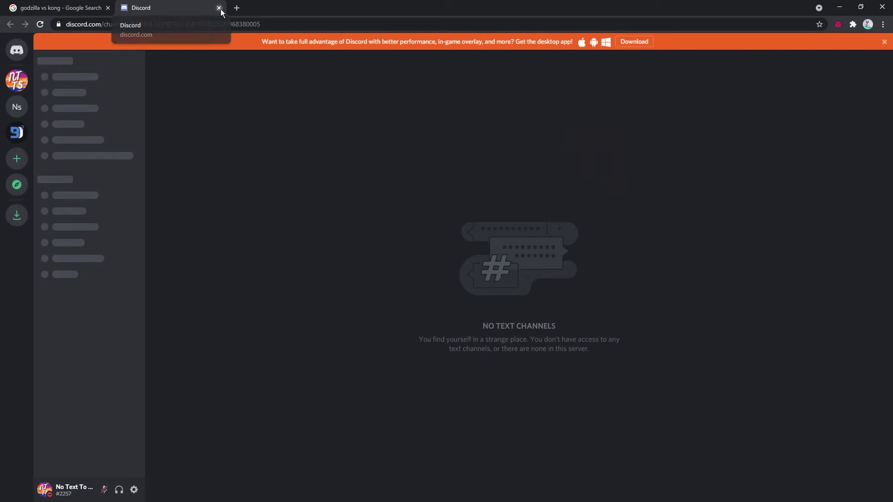
pyautogui.click(219, 8)
pyautogui.click(840, 24)
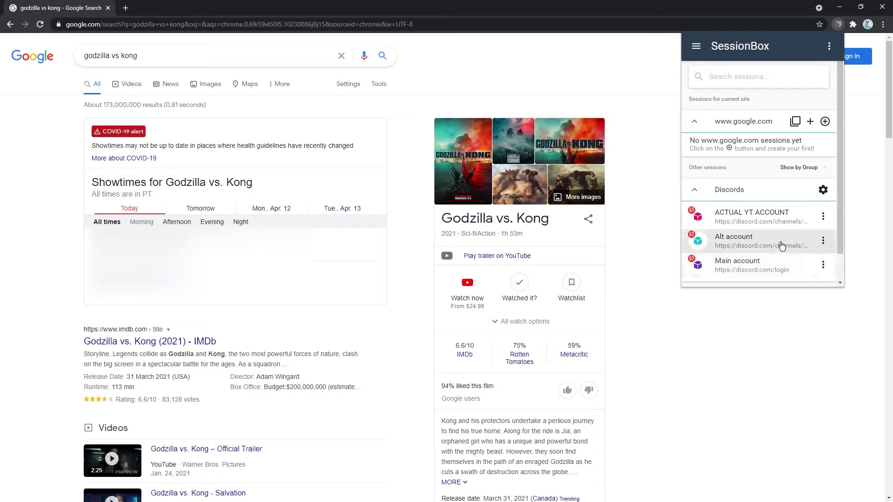
pyautogui.click(823, 191)
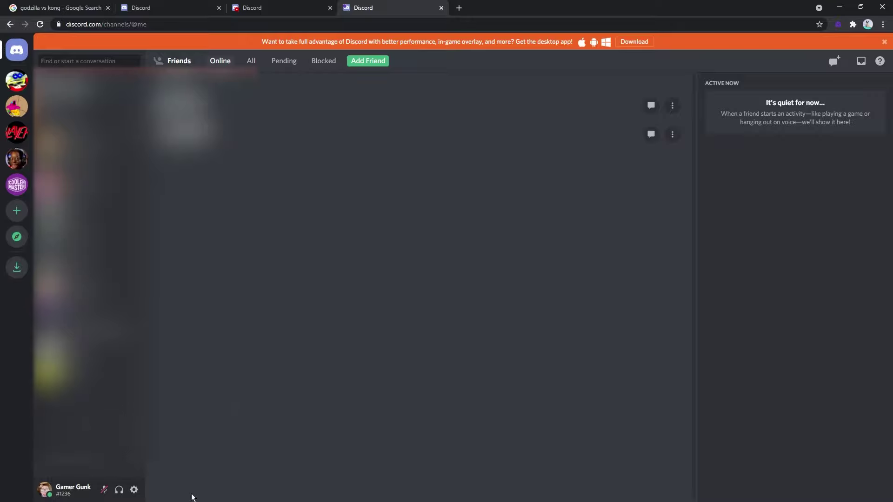
# Switch between the third and second Discord tabs to compare their signed-in accounts
pyautogui.click(274, 3)
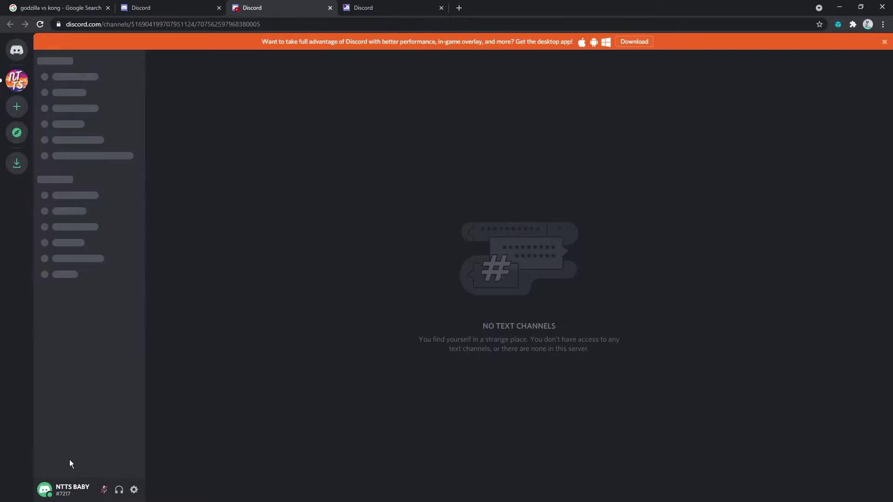
pyautogui.click(177, 8)
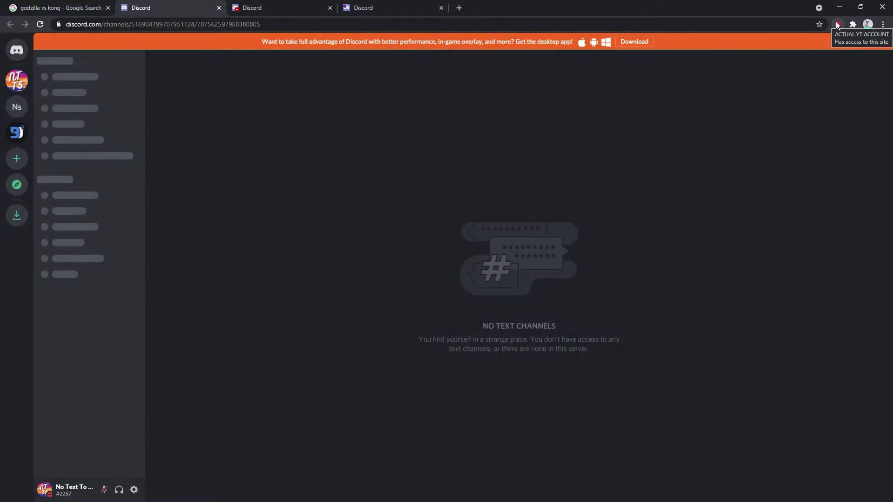
# Delete all sessions in the Discords group, confirming the deletion
pyautogui.click(837, 24)
pyautogui.click(823, 167)
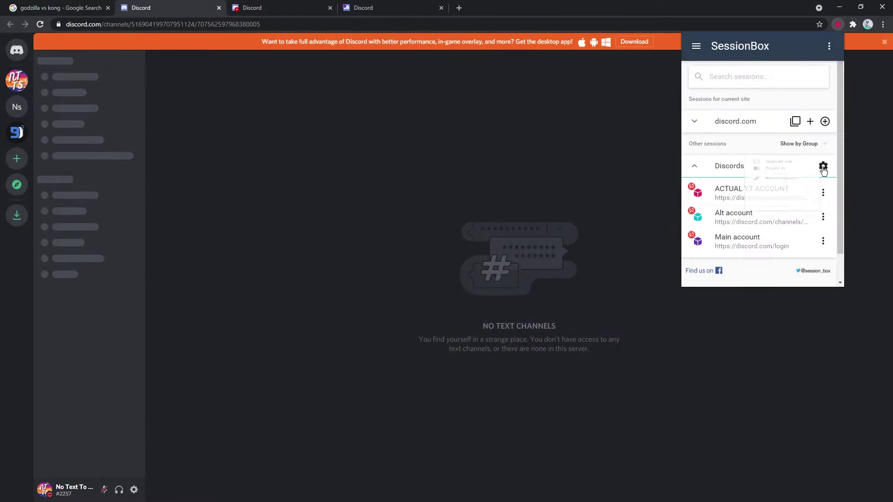
pyautogui.click(800, 185)
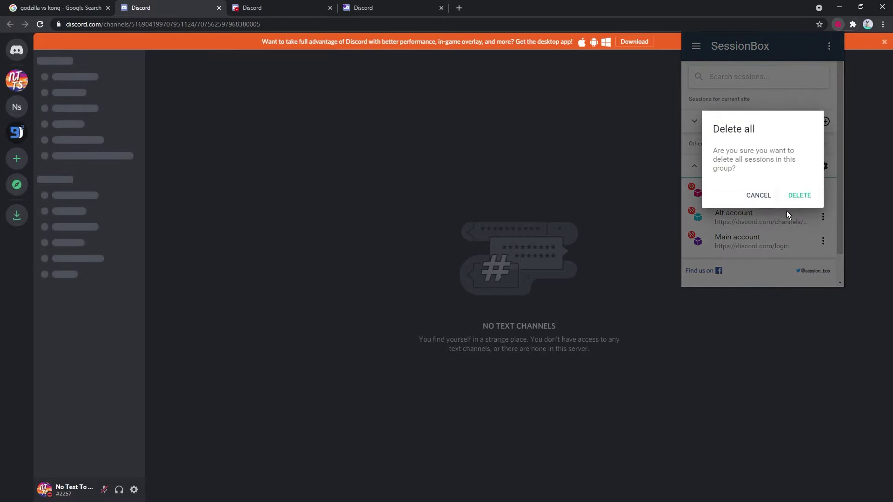
pyautogui.click(792, 195)
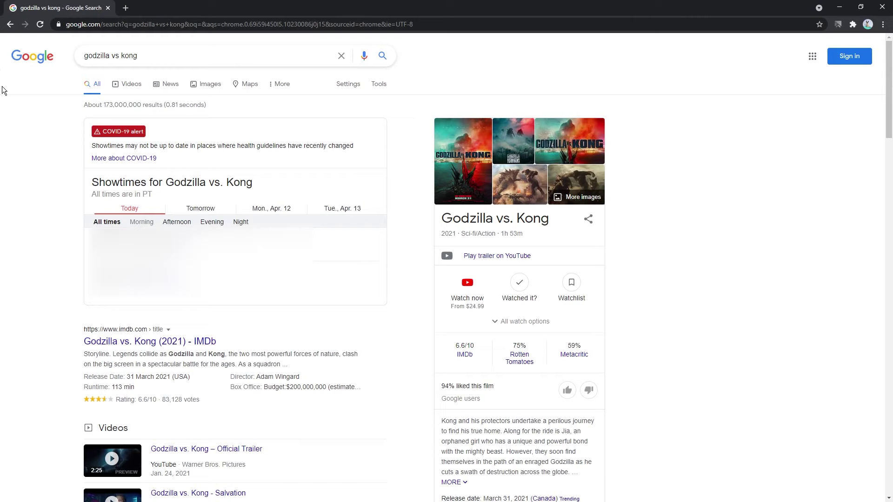
# Set the SessionBox session list back to Show by Site
pyautogui.click(838, 24)
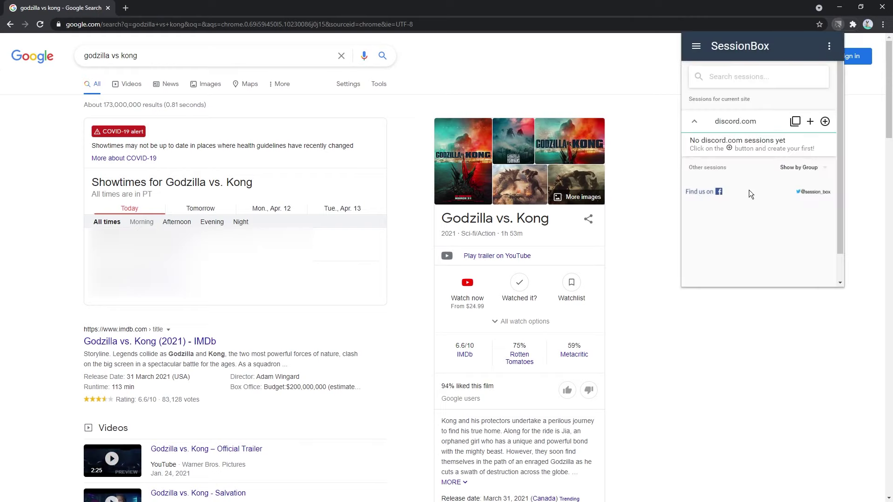
pyautogui.click(812, 167)
pyautogui.click(809, 170)
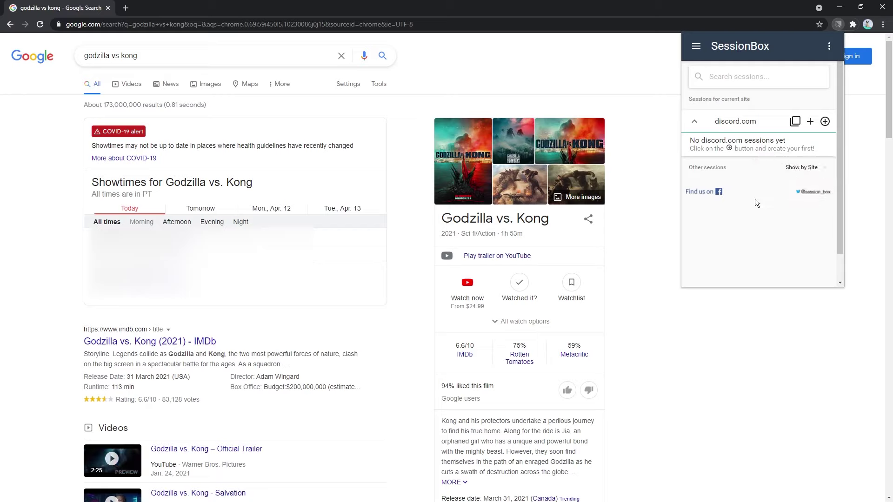
# Remove the SessionBox extension from Chrome using its toolbar icon's menu
pyautogui.rightClick(837, 23)
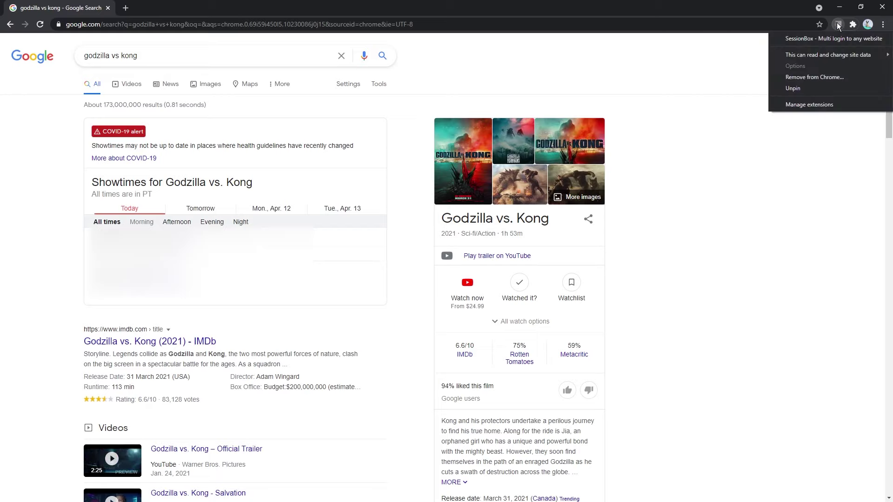
pyautogui.click(795, 78)
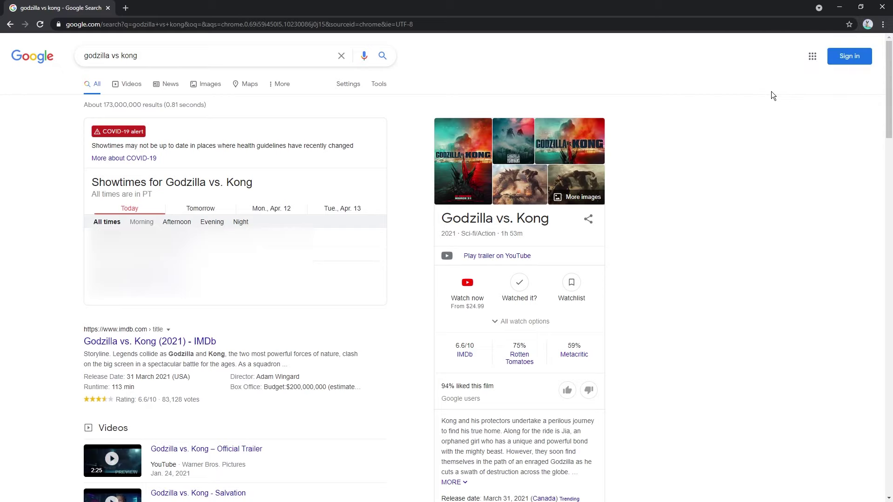